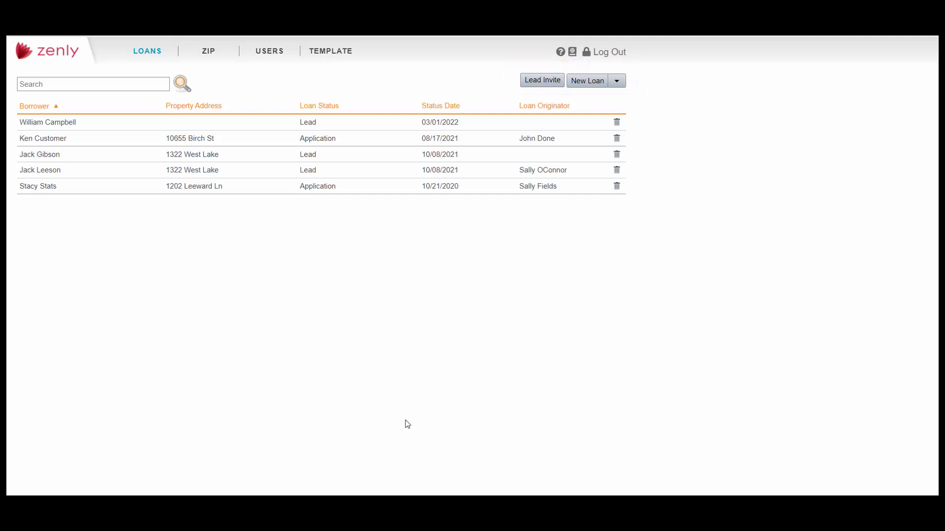
Start inviting a new lead, keeping text message as the invite method
left_click(543, 81)
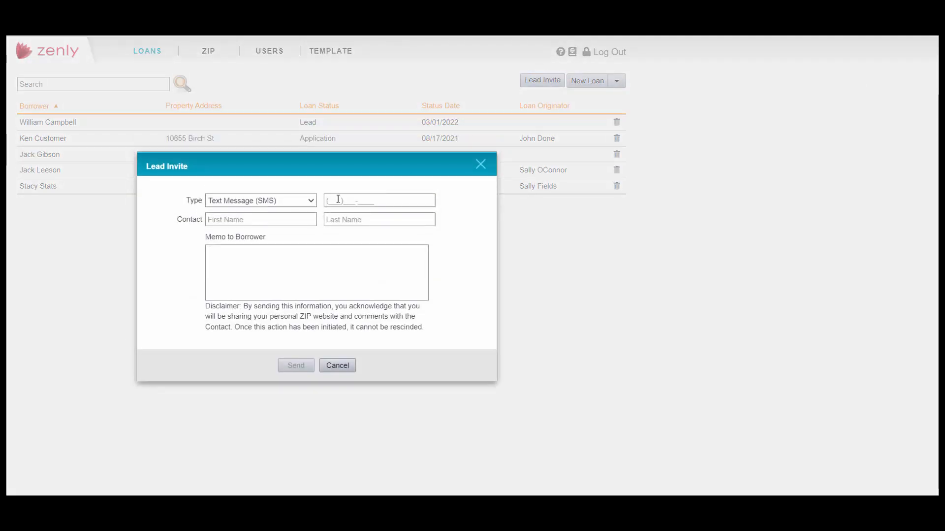
left_click(297, 206)
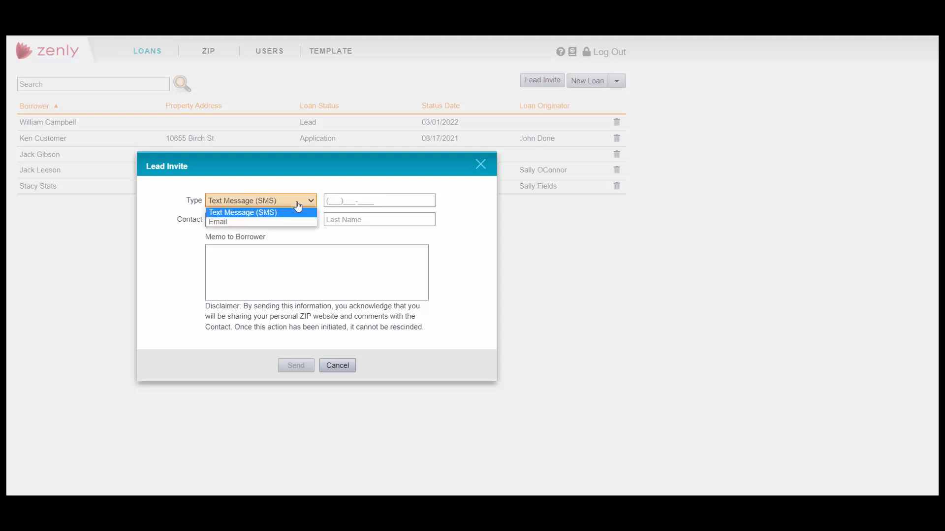
left_click(300, 186)
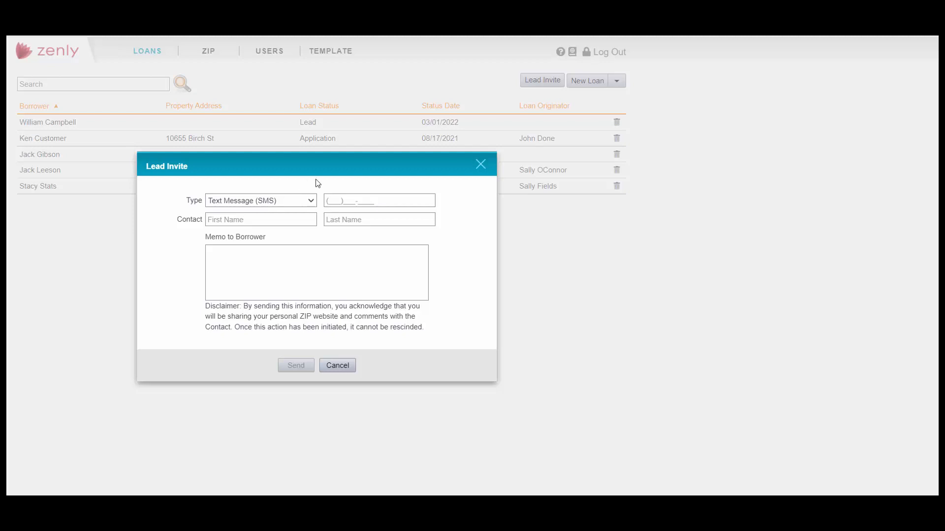
Cancel the lead invite and open the lead loan dated 03/01/2022 from the loans list
left_click(481, 166)
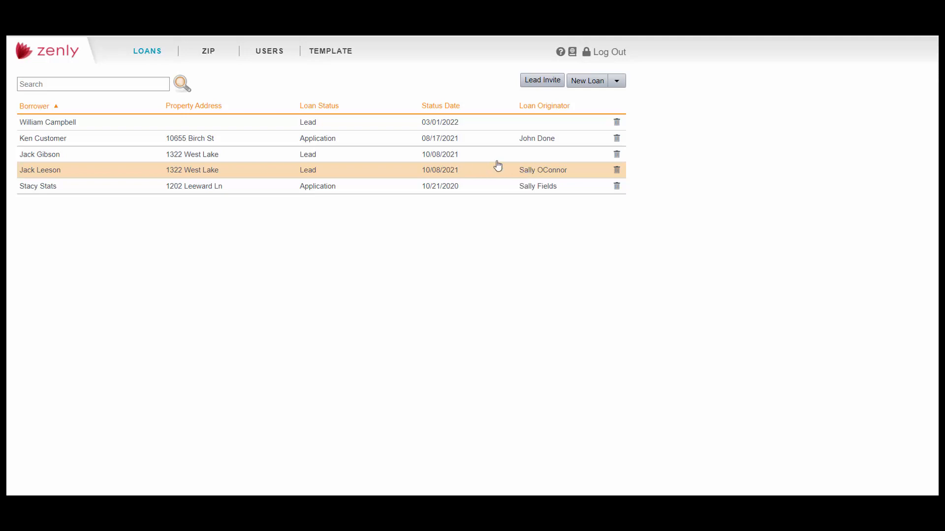
left_click(618, 82)
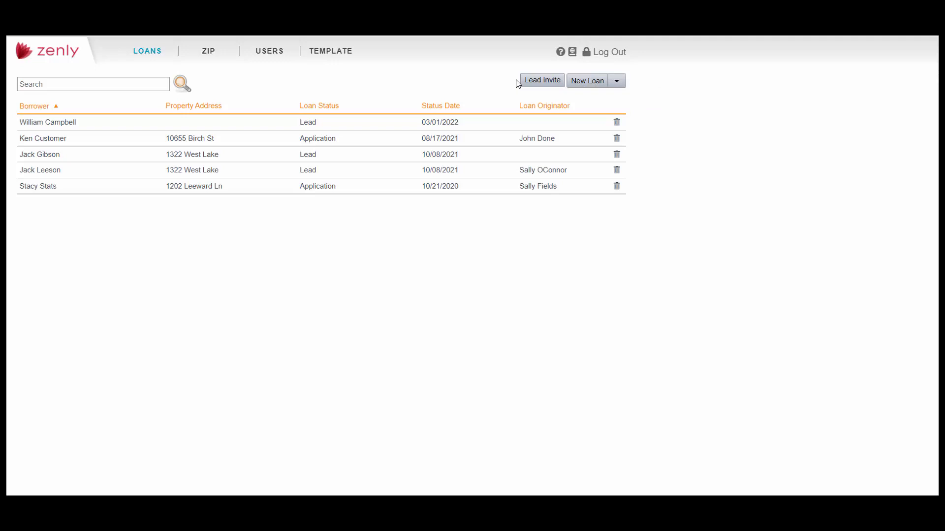
left_click(503, 127)
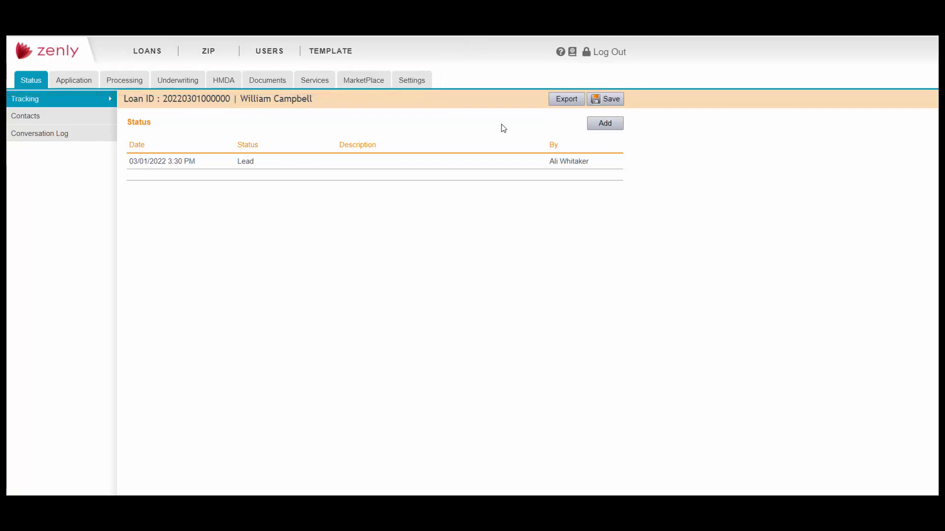
Save a new Prospect status entry in the tracking history, then show the loan's Contacts
left_click(612, 124)
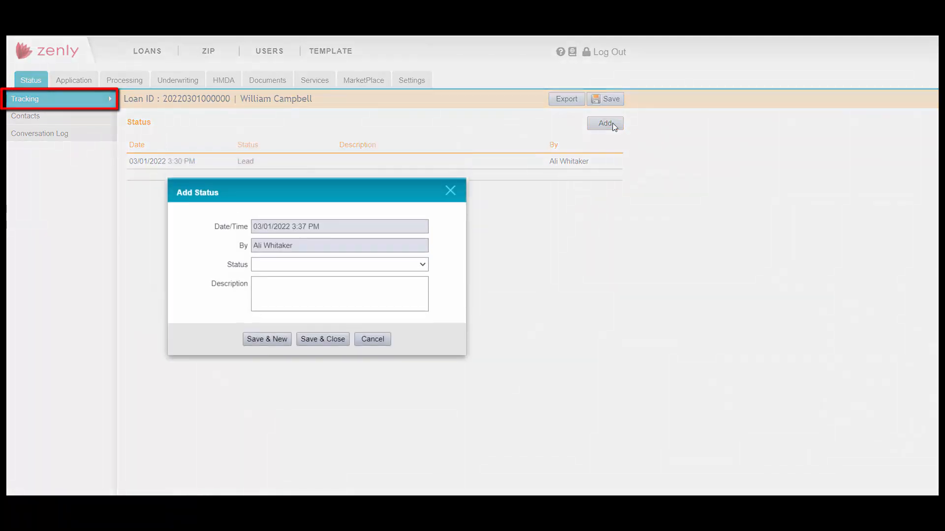
left_click(422, 265)
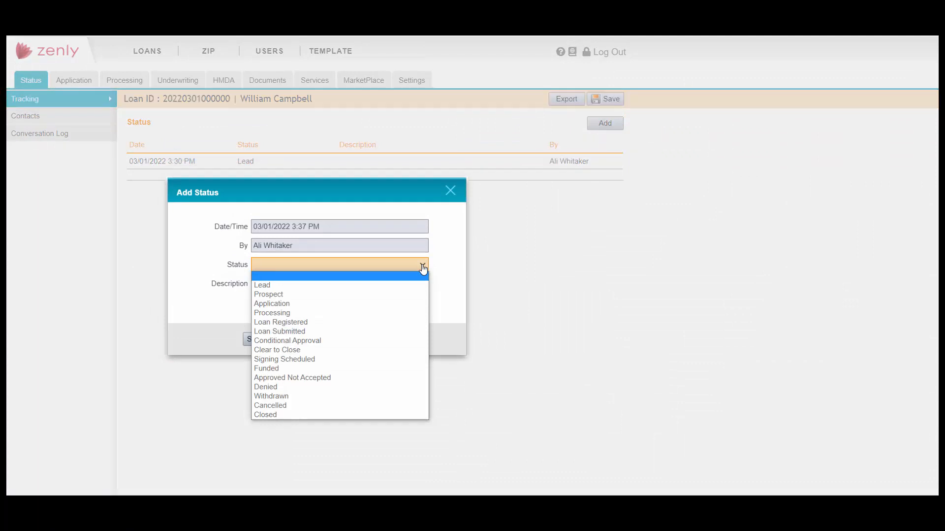
left_click(417, 295)
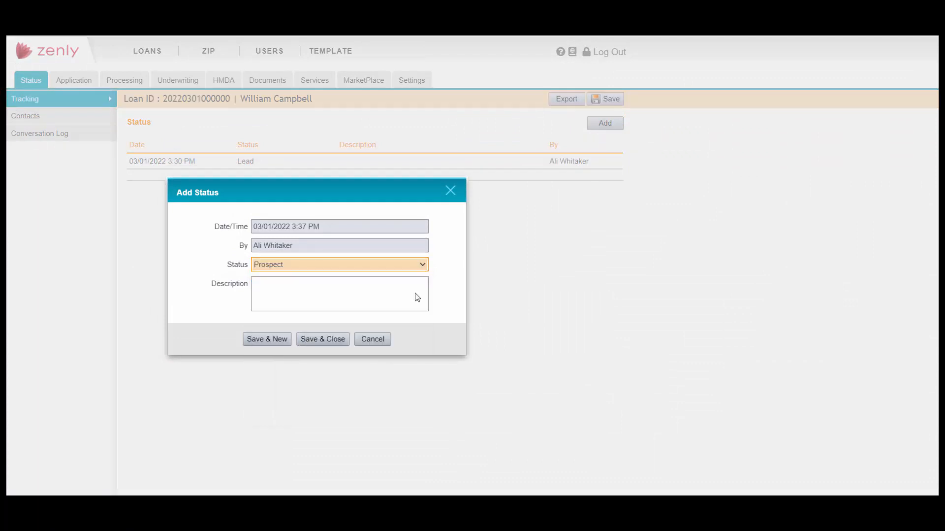
left_click(334, 341)
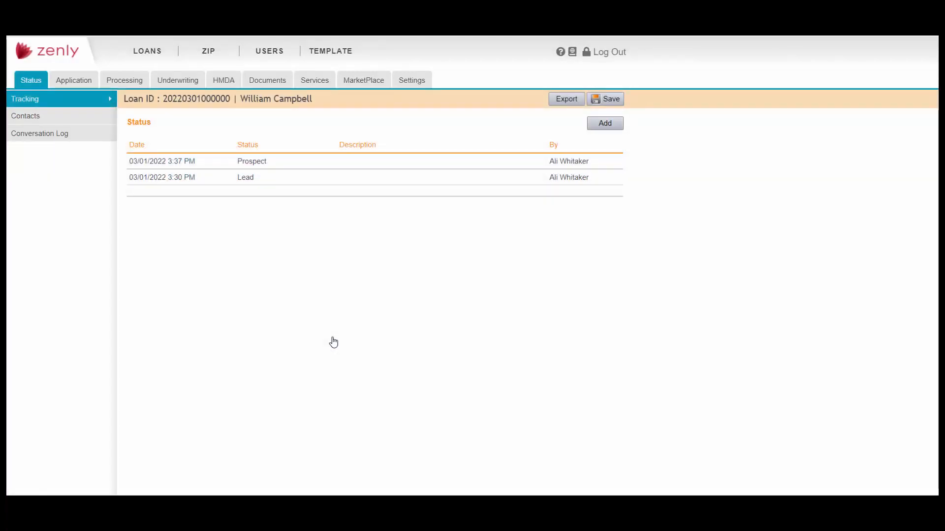
left_click(73, 123)
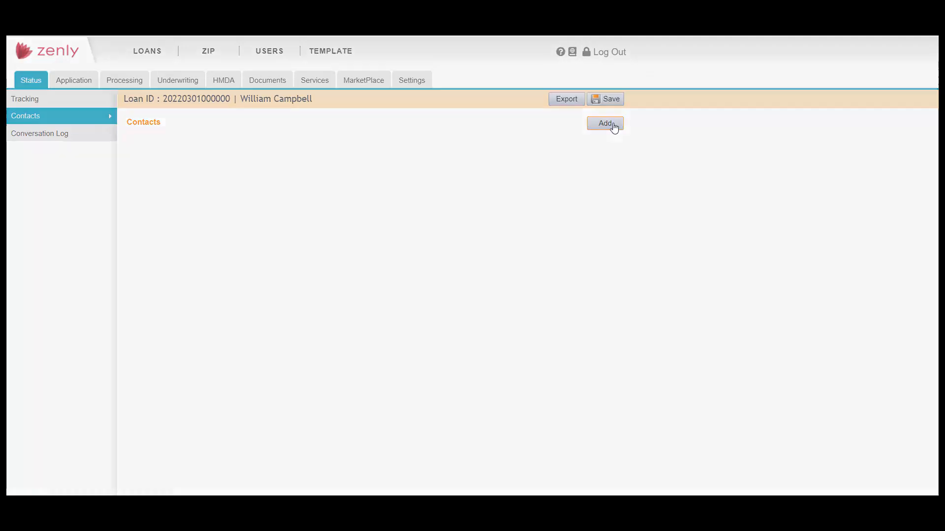
Add a new Loan Originator contact and fill in the first and last name
left_click(607, 123)
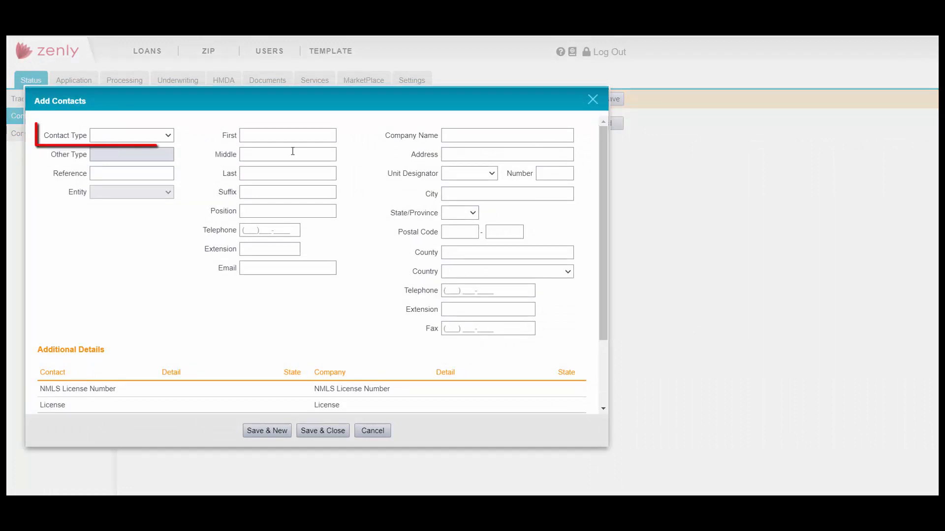
left_click(152, 138)
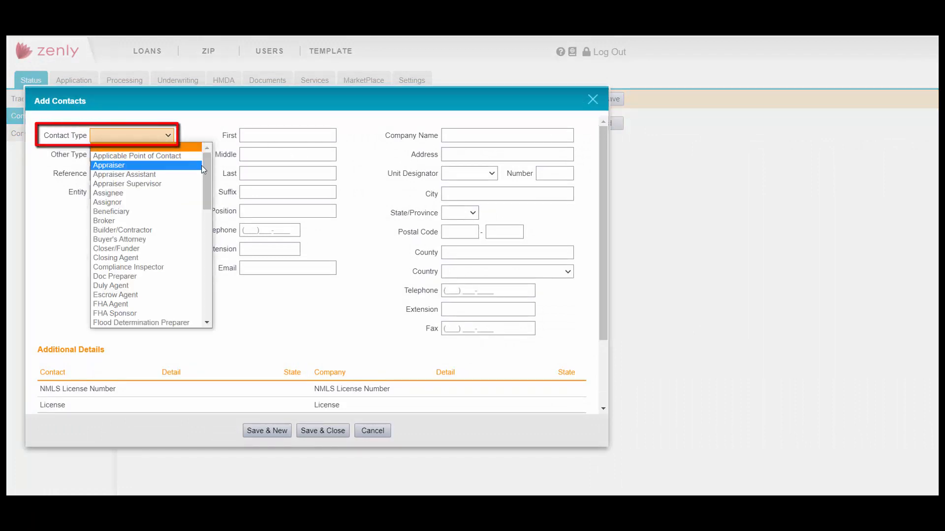
left_click_drag(207, 183, 209, 215)
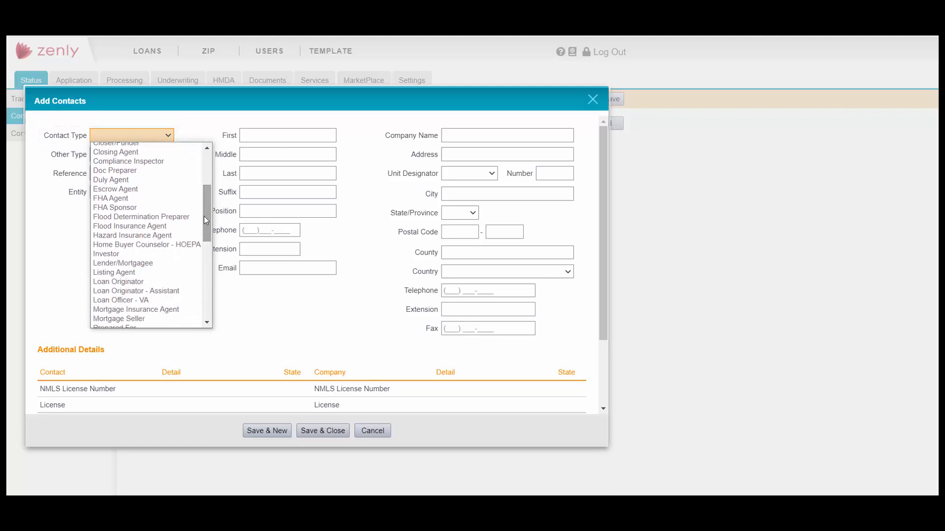
left_click(166, 279)
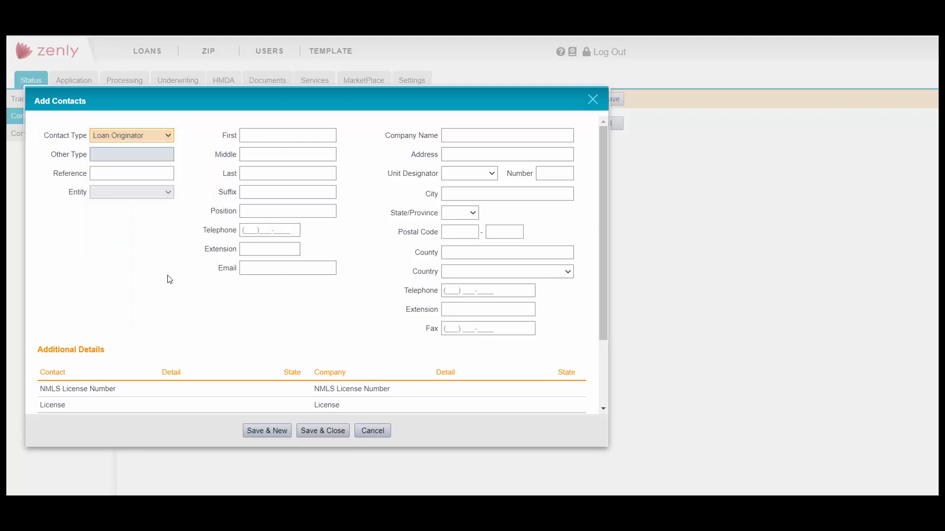
left_click(263, 136)
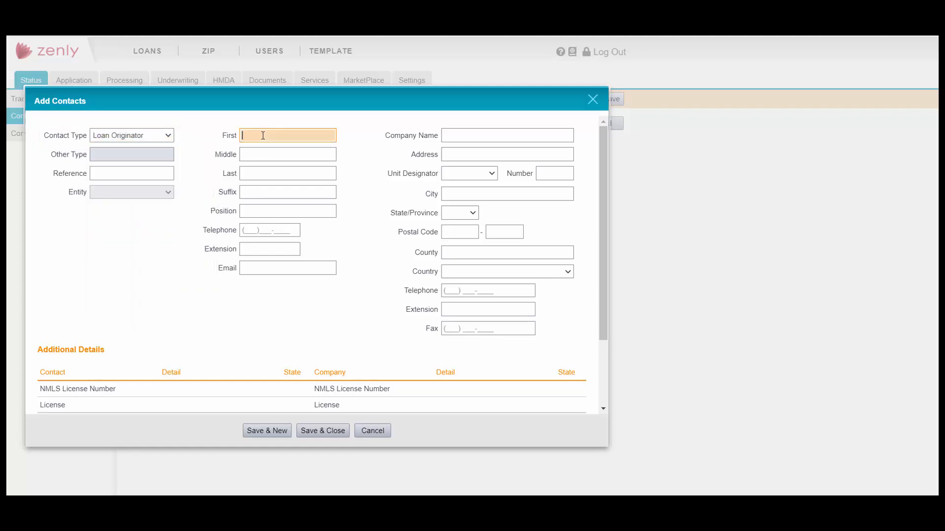
type("Sally")
key("Tab")
key("Tab")
type("Sample")
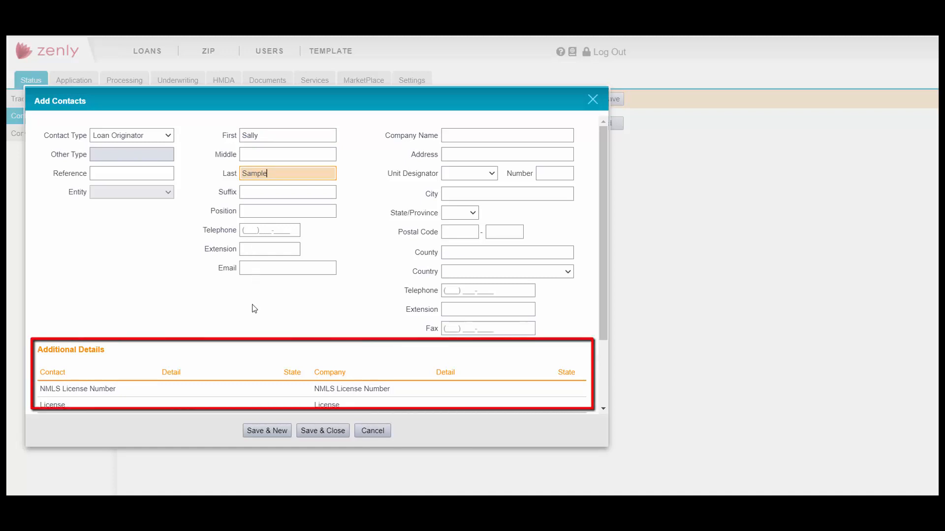
Fill in the contact's NMLS License Number, then save the contact and the loan
double_click(240, 391)
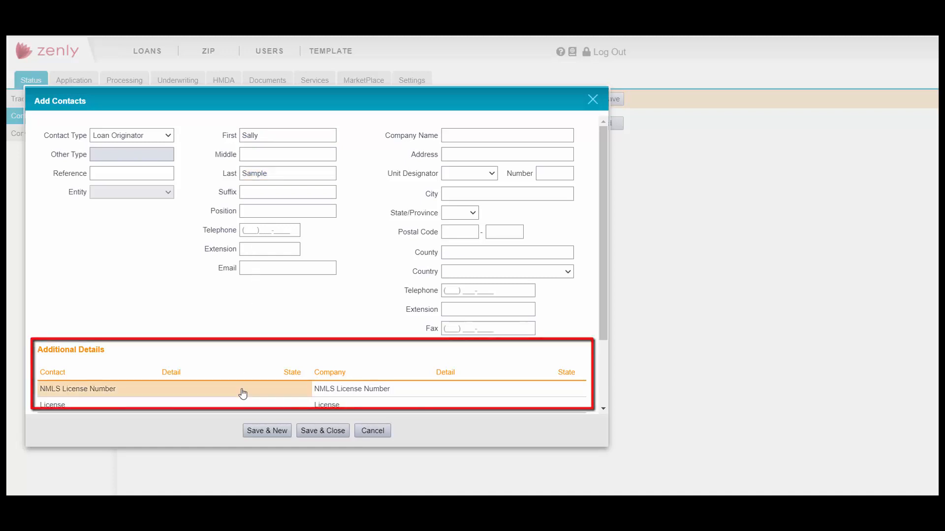
left_click(242, 272)
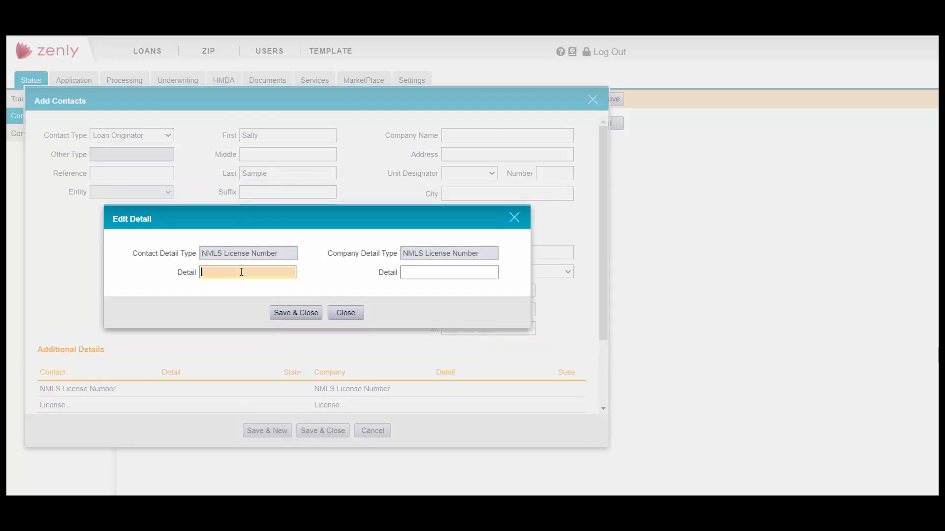
type("48393")
left_click(304, 315)
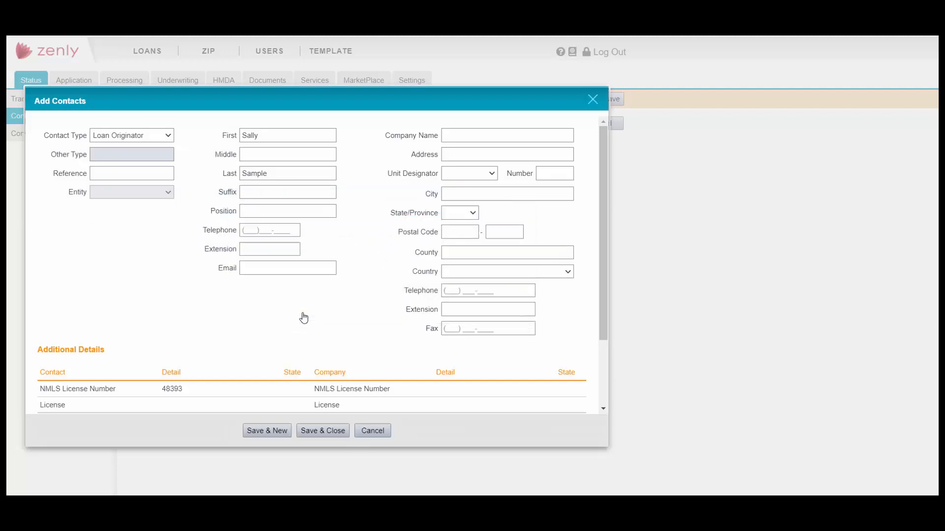
left_click(323, 431)
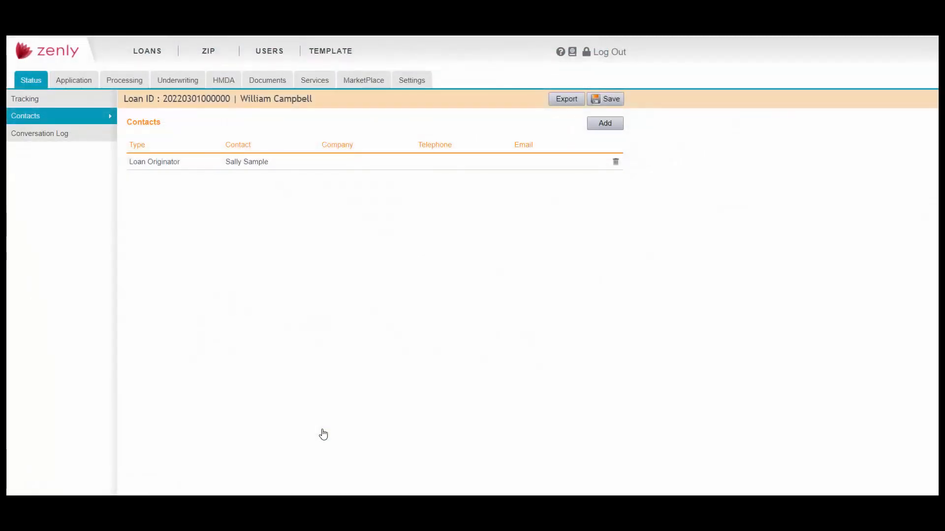
left_click(612, 98)
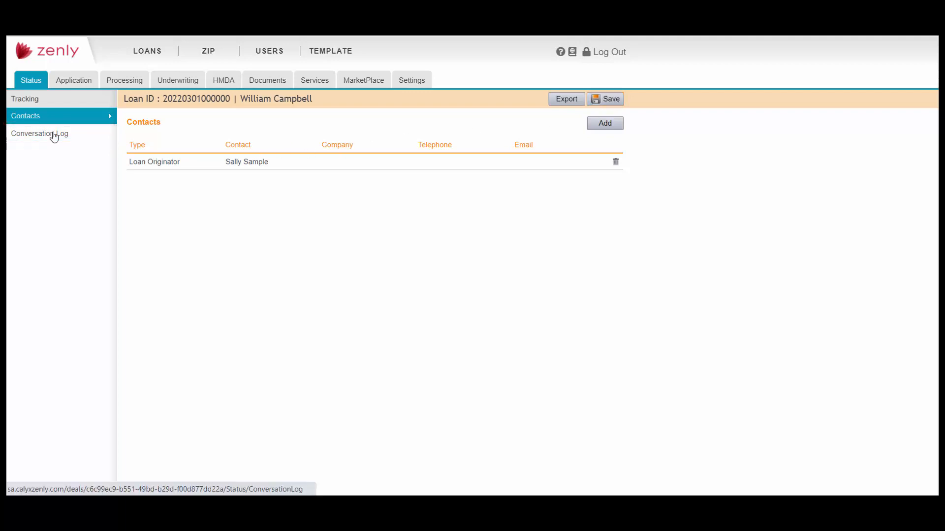
Go through the Conversation Log to the Application's Borrower page
left_click(54, 135)
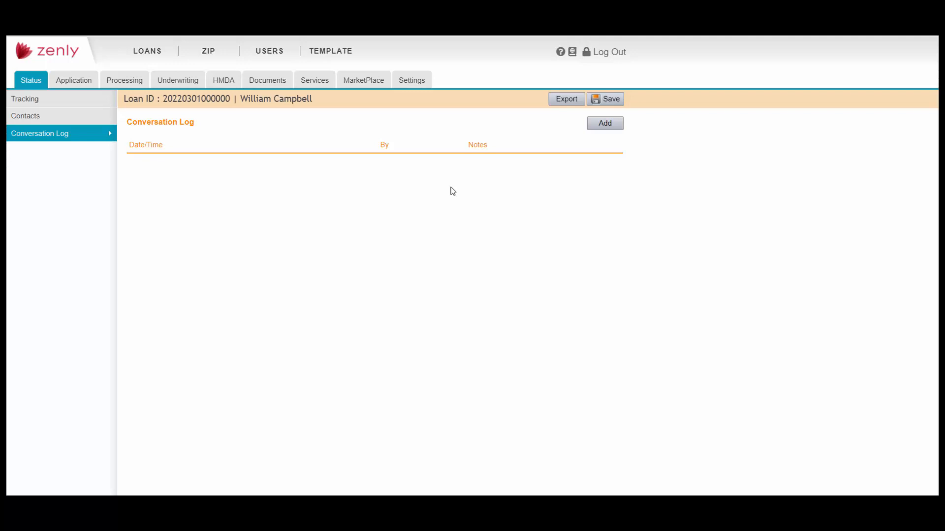
left_click(79, 85)
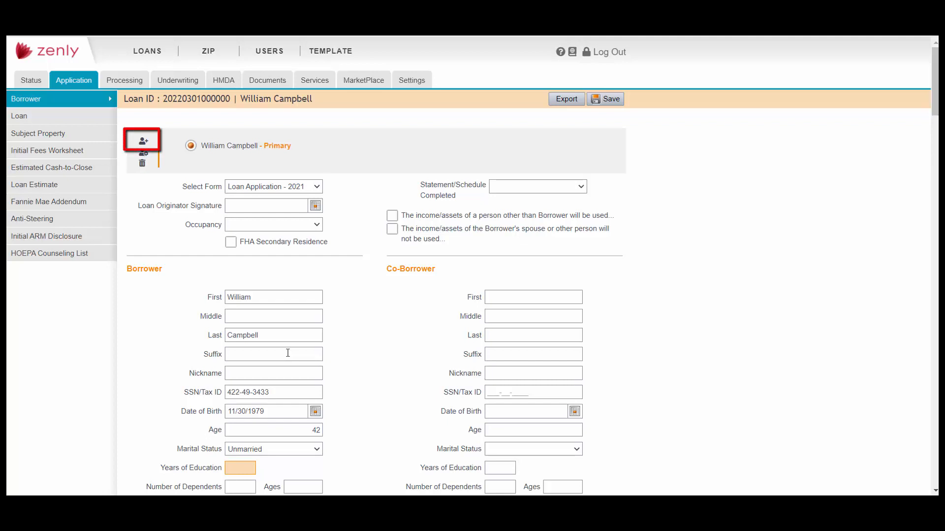
Add a second borrower set with first and last names and move it above the primary borrower
left_click(143, 142)
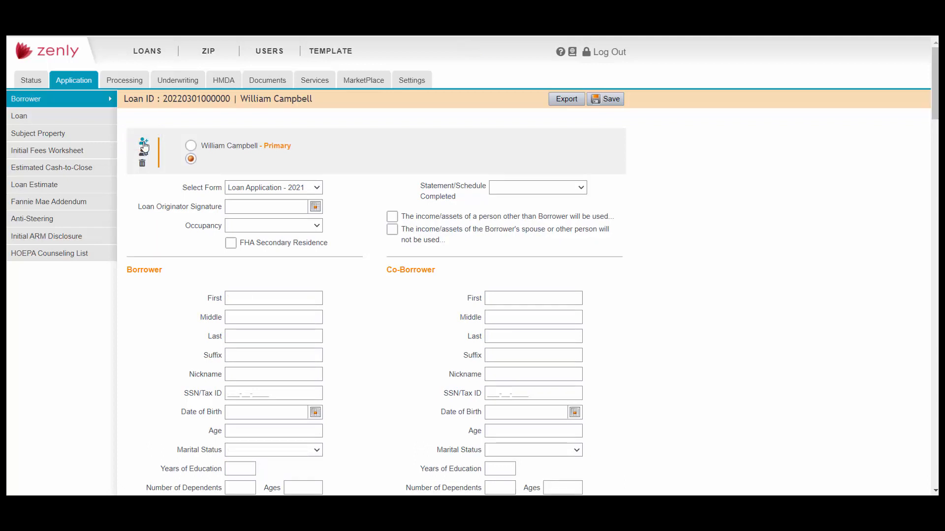
left_click(305, 300)
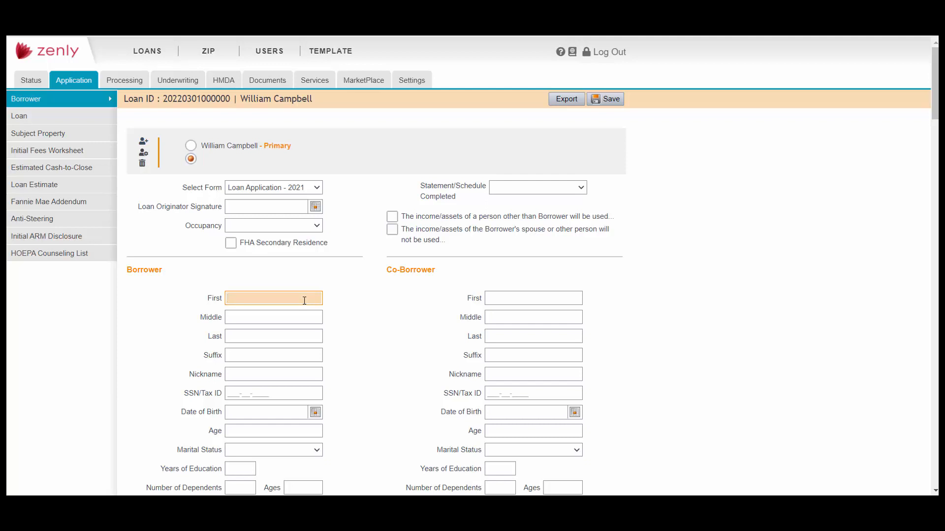
type("Sally")
key("Tab")
key("Tab")
type("Samp")
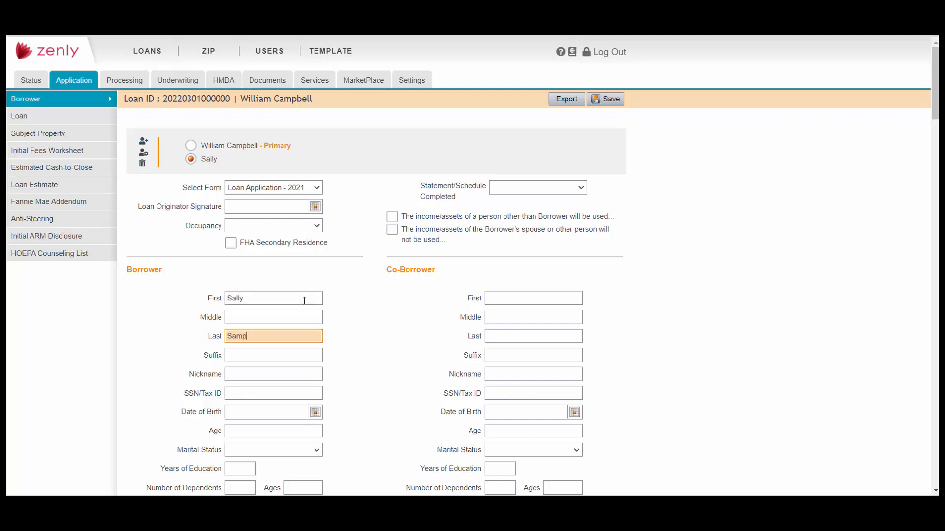
type("le")
left_click_drag(240, 162, 240, 149)
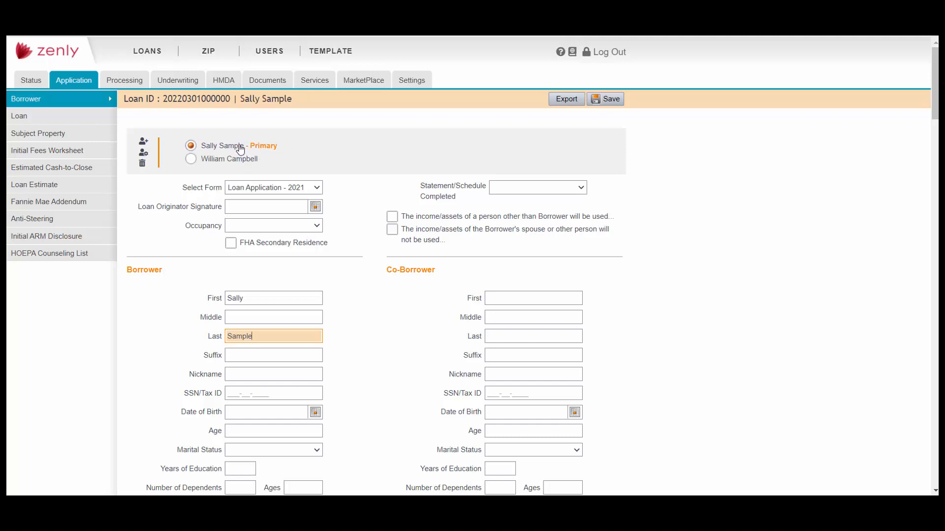
left_click(279, 161)
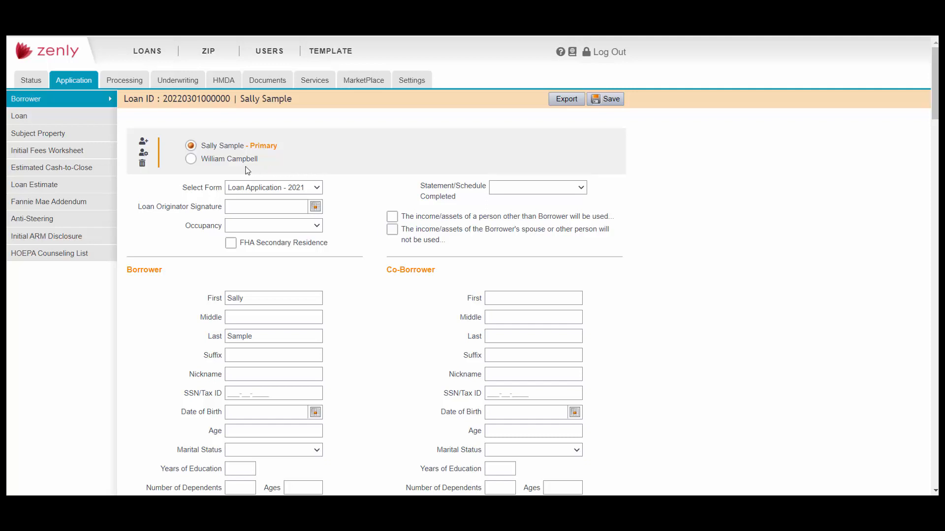
Merge the primary borrower set with the second borrower in Edit Selected Borrowerset and save
left_click(144, 156)
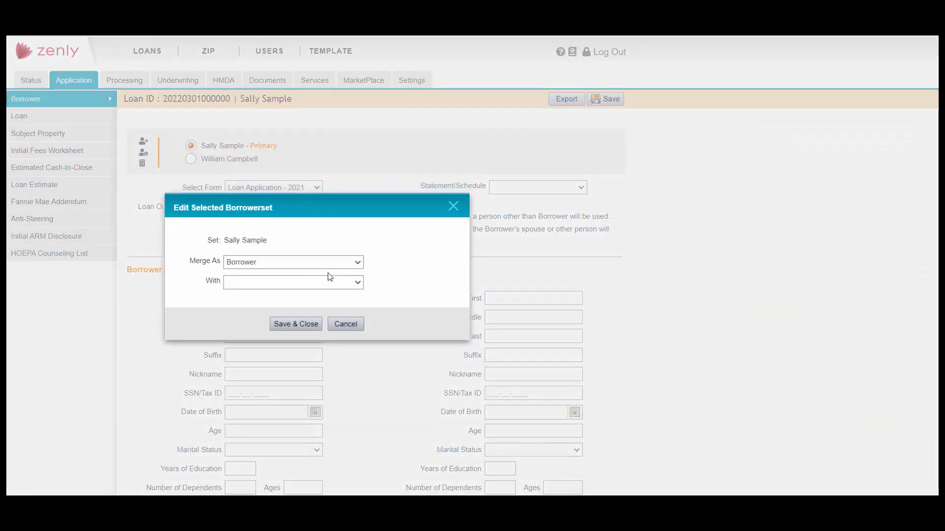
left_click(356, 282)
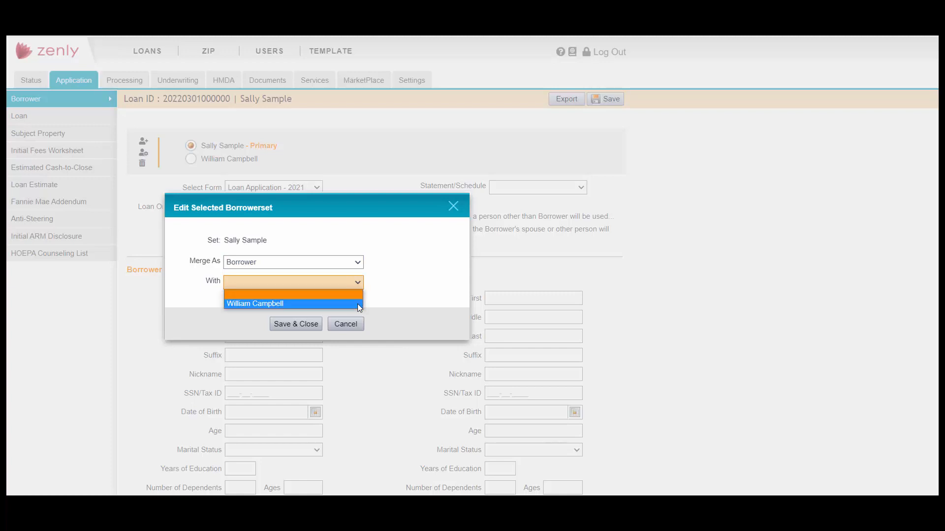
left_click(359, 304)
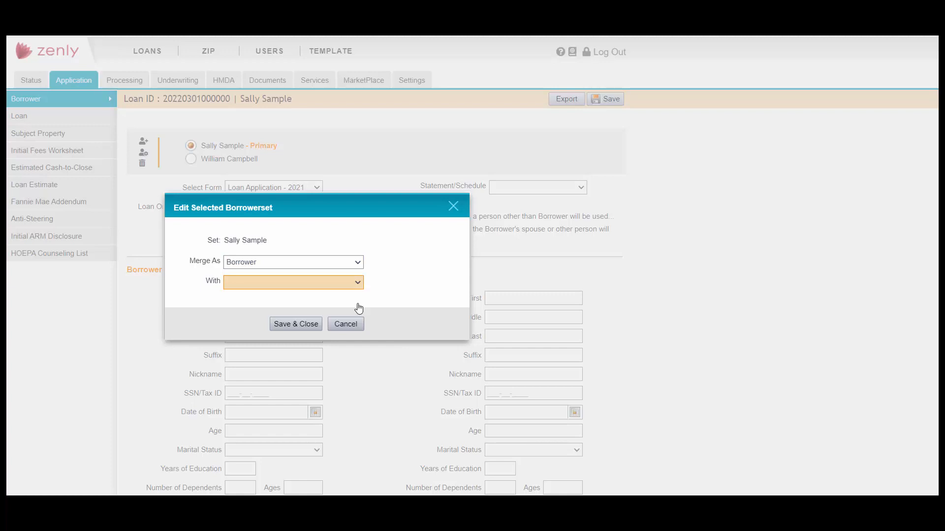
left_click(292, 324)
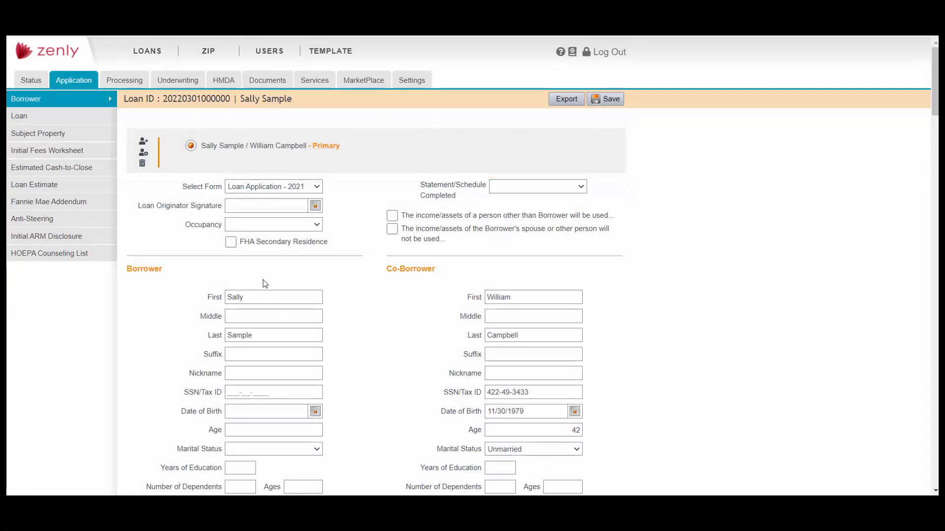
Apply the swap option so the second borrower is Borrower and the original is Co-Borrower
left_click(144, 155)
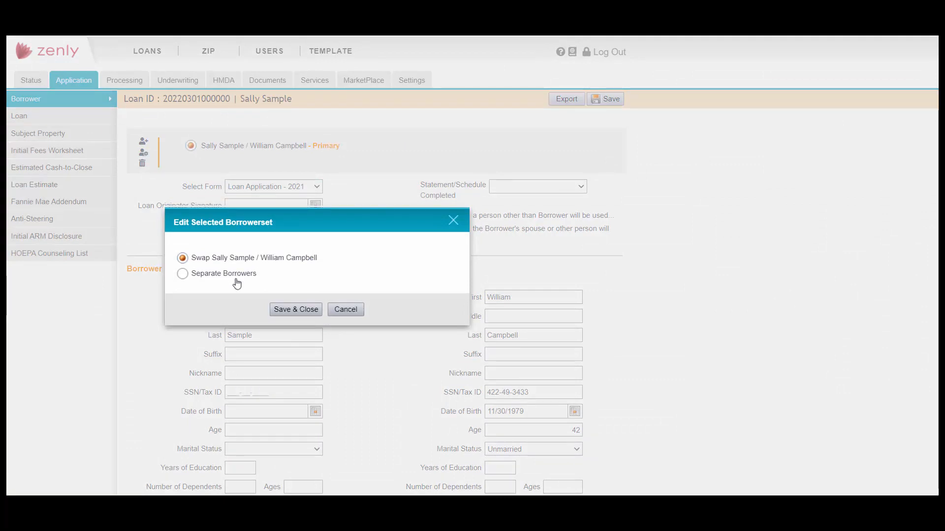
left_click(303, 315)
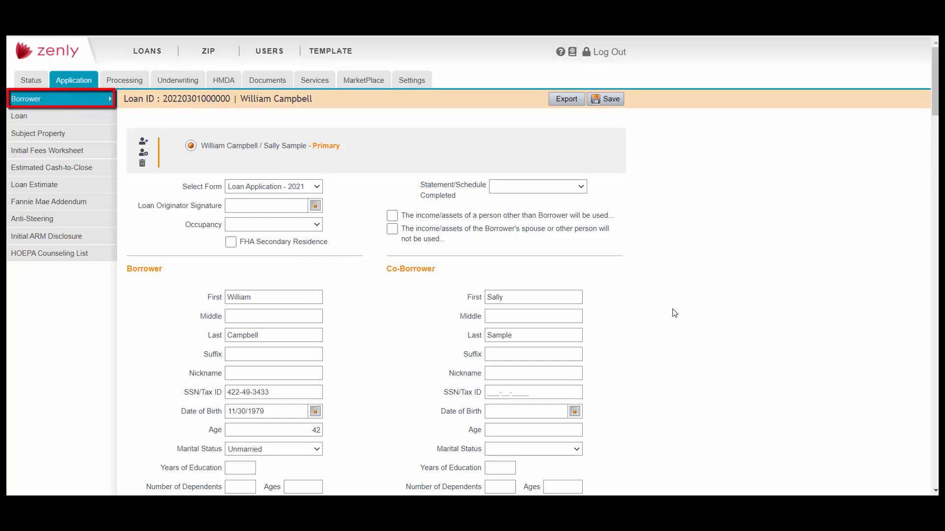
scroll(674, 312, "down", 3)
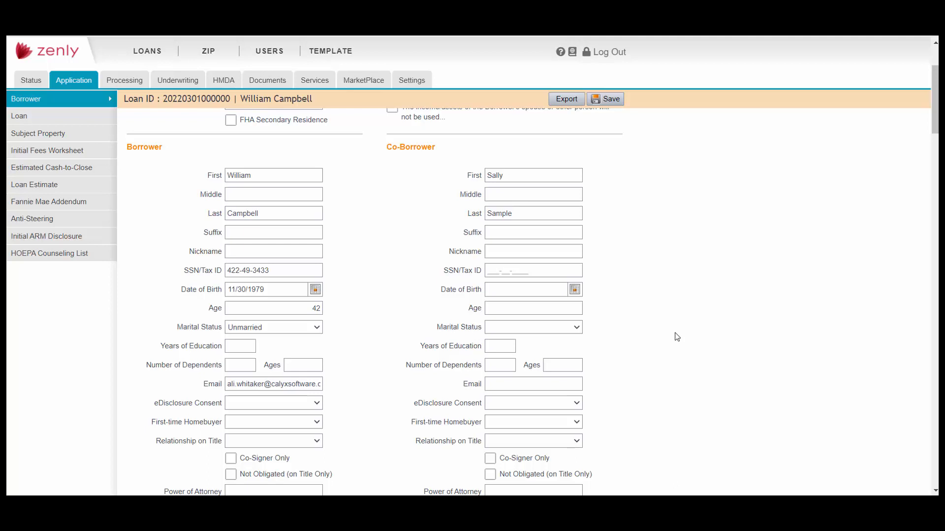
scroll(677, 336, "down", 5)
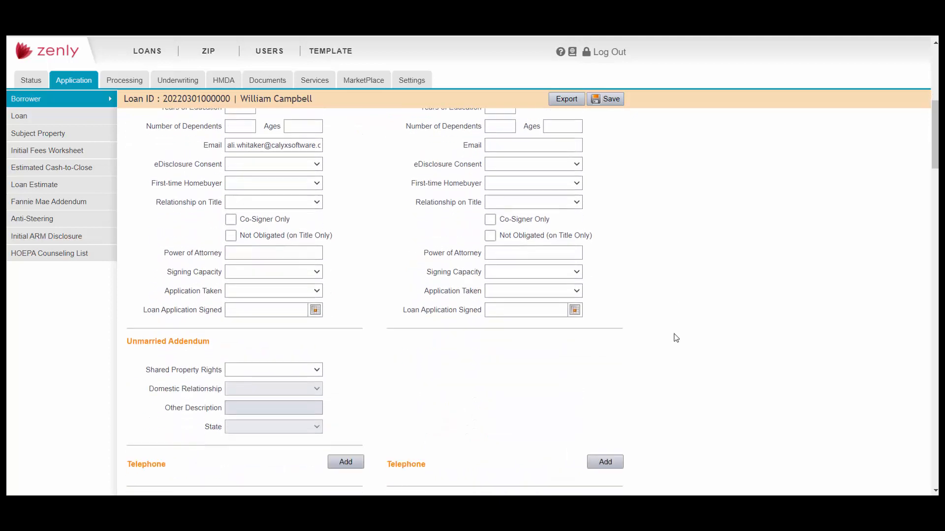
scroll(677, 338, "down", 3)
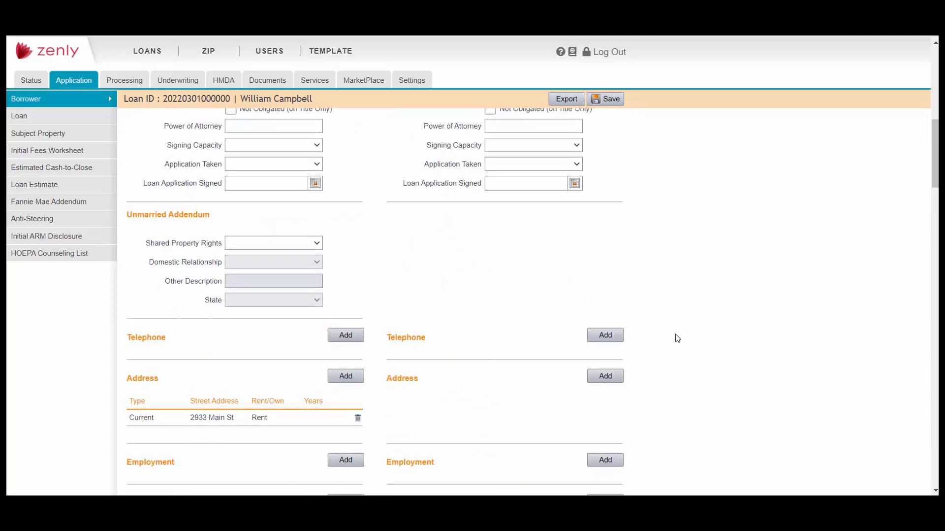
scroll(676, 338, "down", 4)
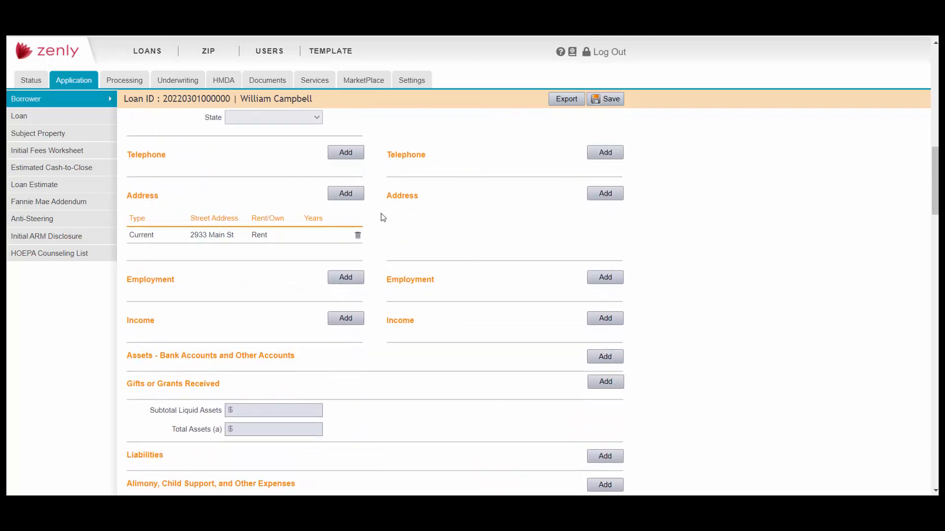
Add a Mobile-type telephone entry with the borrower's phone number and save it
left_click(345, 153)
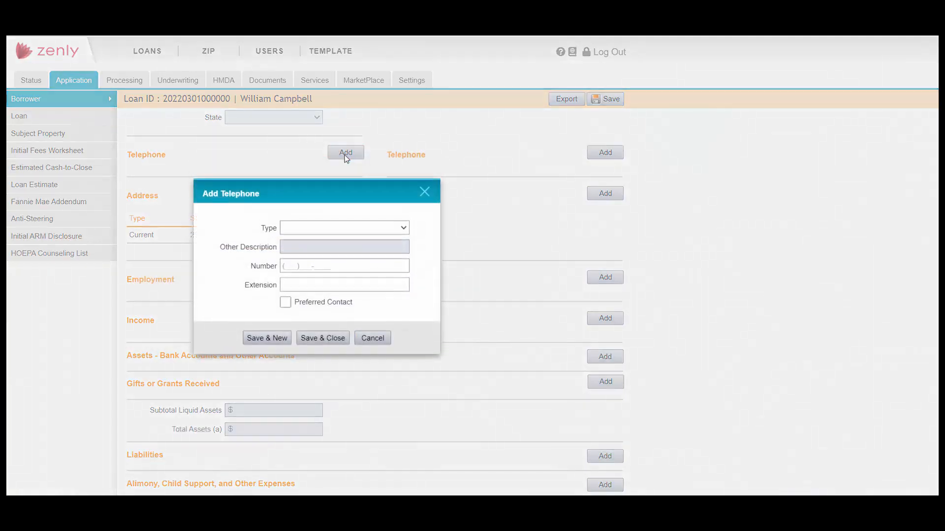
left_click(405, 231)
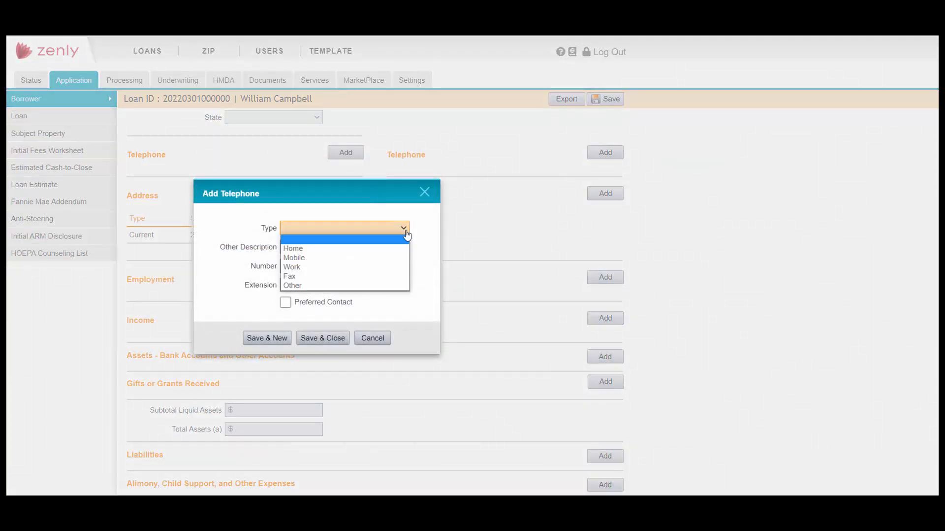
left_click(384, 257)
left_click(369, 267)
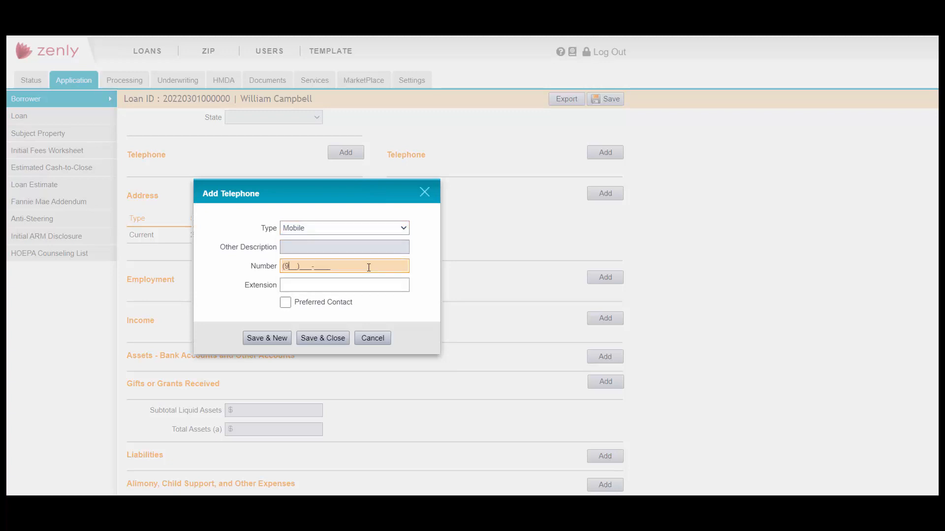
left_click(343, 339)
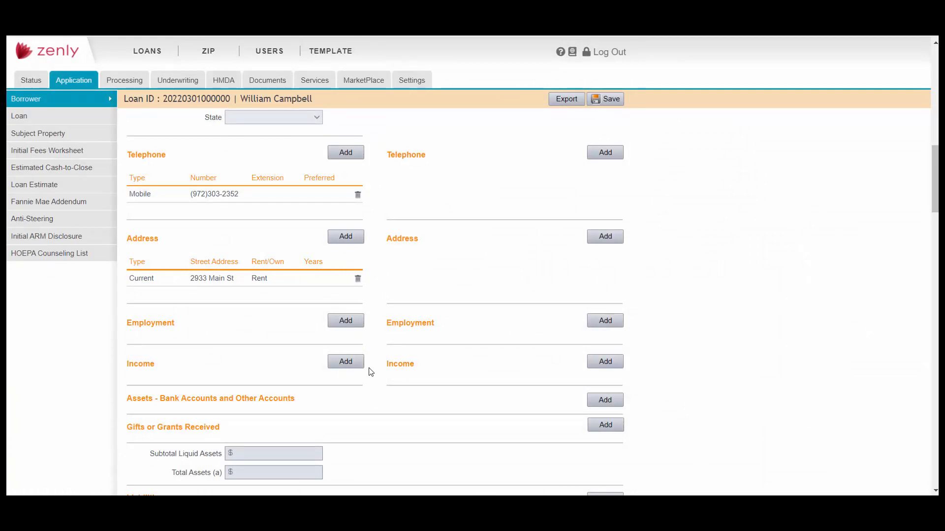
scroll(371, 372, "down", 4)
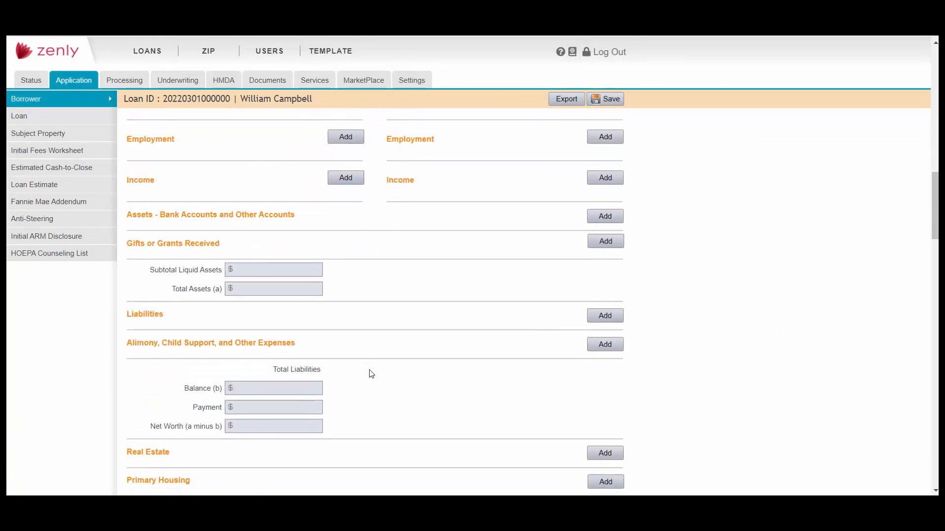
scroll(371, 373, "down", 1)
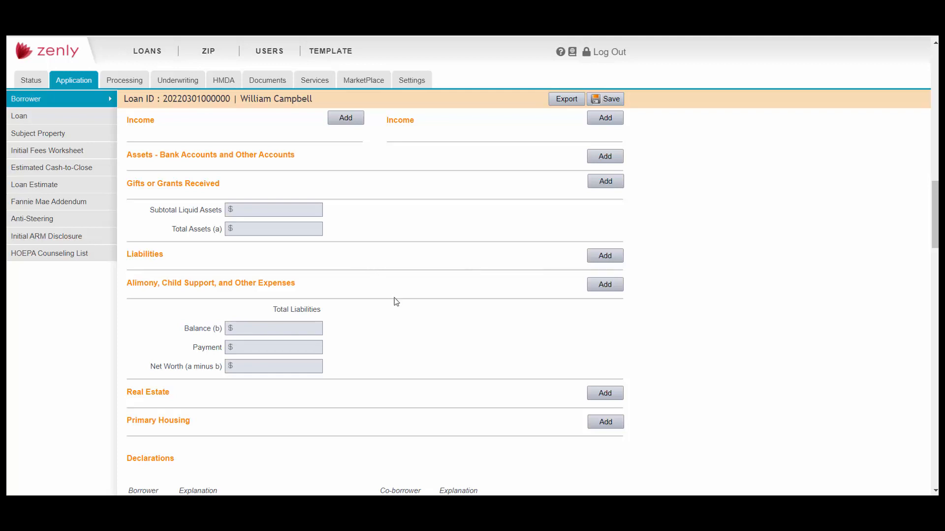
scroll(394, 301, "down", 1)
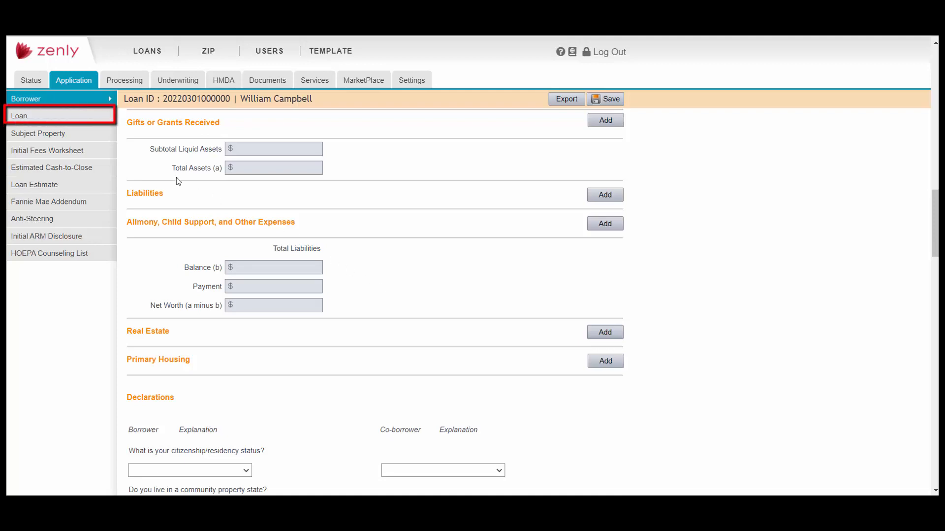
On the application's Loan page, switch Loan Type to FHA, leaving Purchase and Fixed
left_click(91, 122)
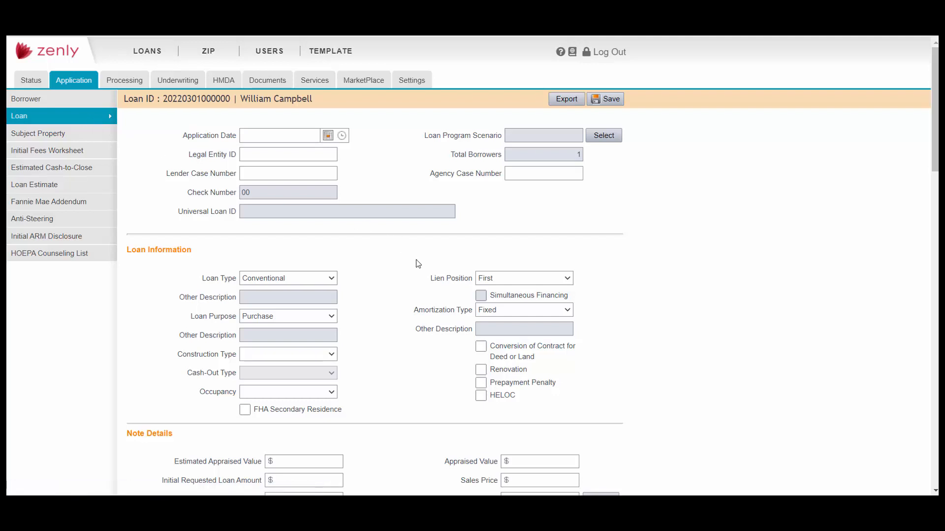
scroll(418, 263, "down", 1)
scroll(417, 263, "down", 1)
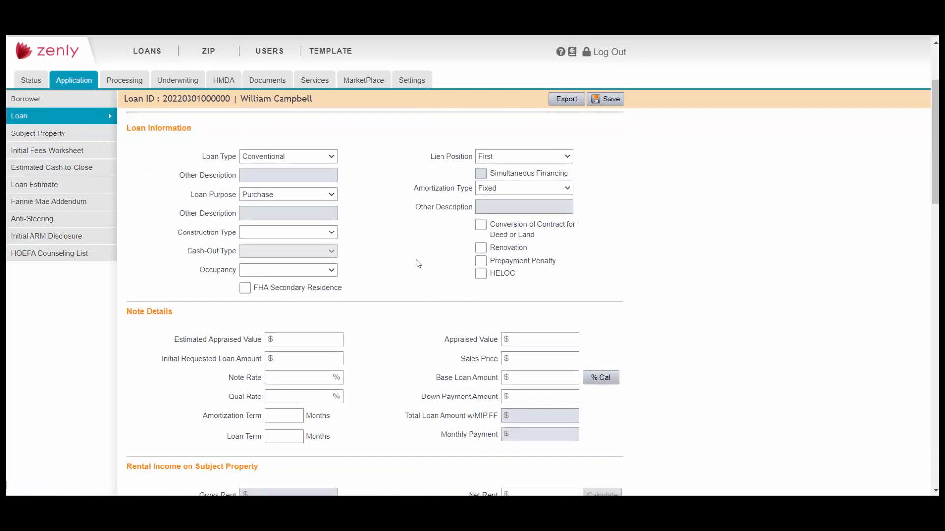
left_click(331, 158)
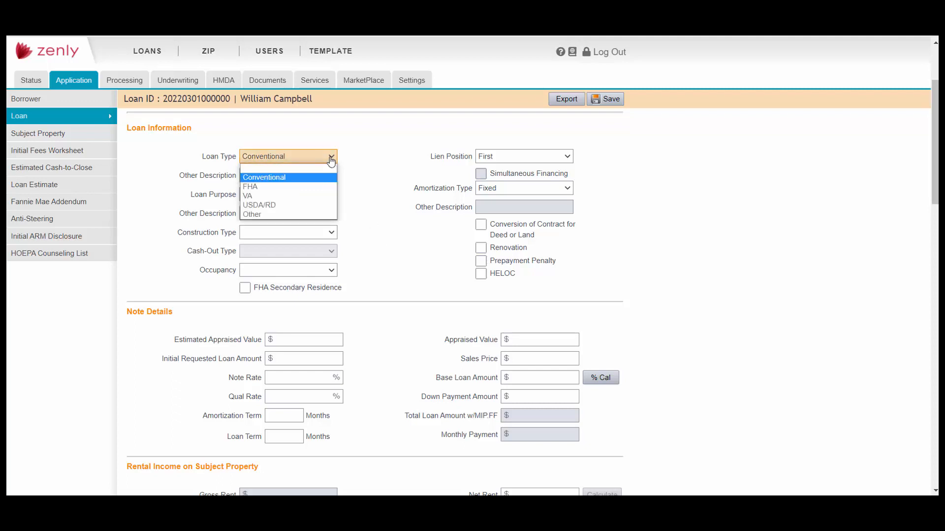
left_click(334, 187)
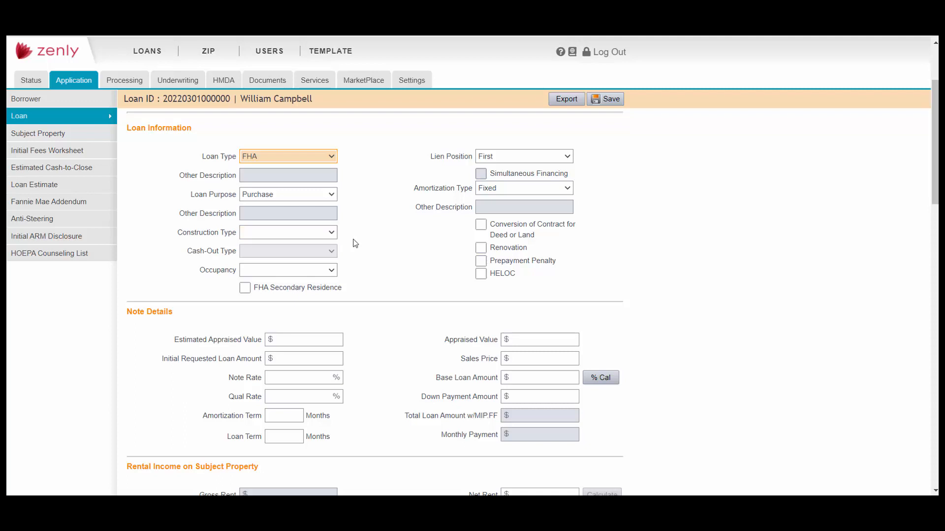
scroll(368, 258, "down", 2)
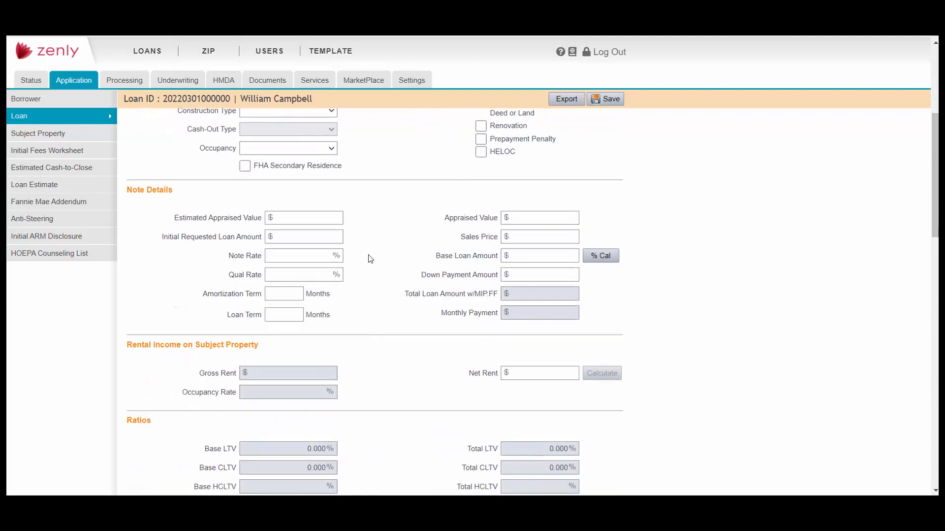
scroll(371, 258, "down", 1)
Enter the estimated appraised value, a 4% note rate, and 360-month amortization and loan terms
left_click(310, 153)
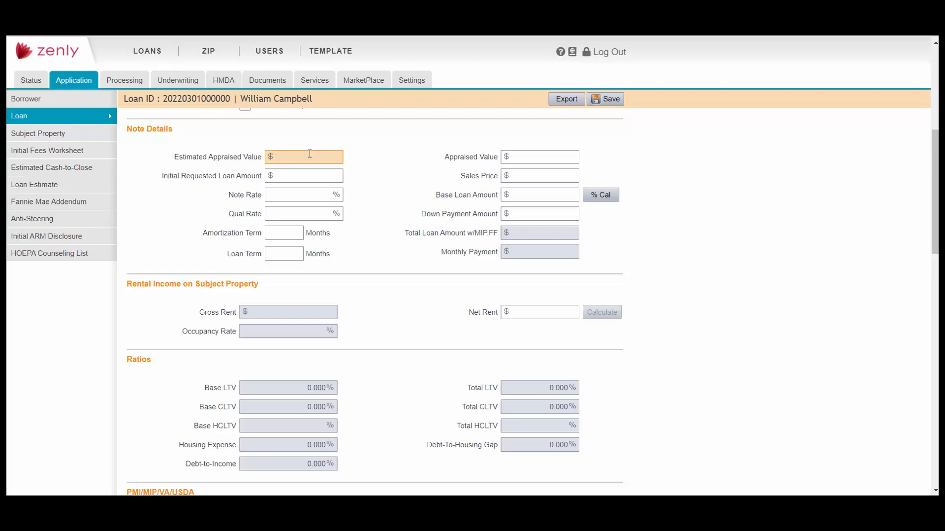
type("250000")
key("Tab")
key("Tab")
type("4")
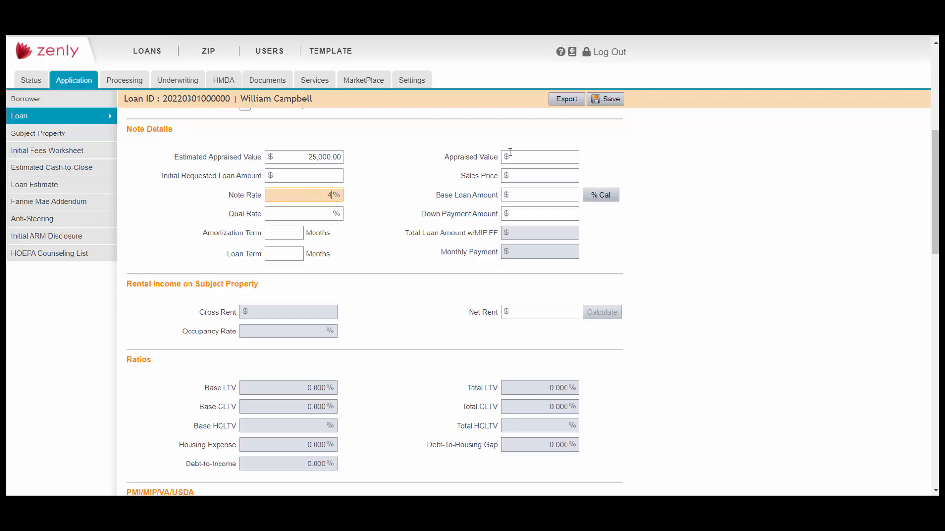
key("Tab")
key("Tab")
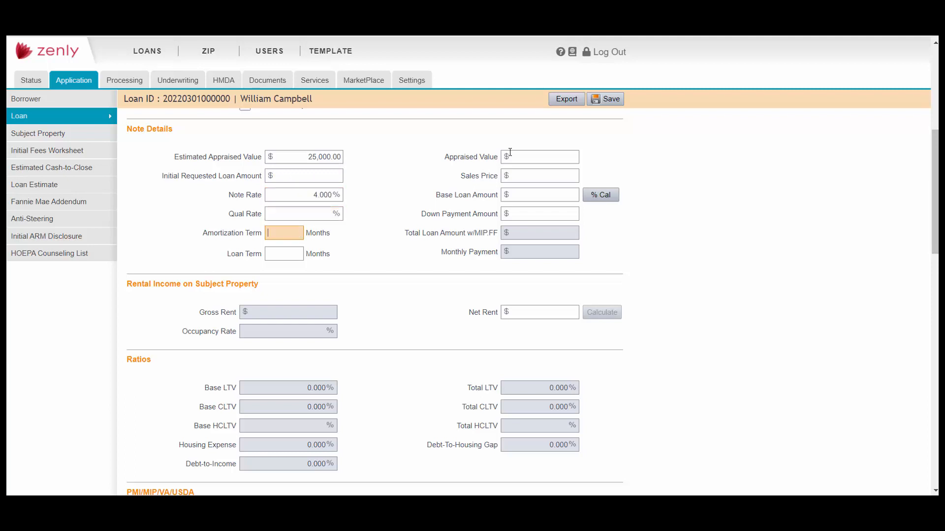
type("360")
key("Tab")
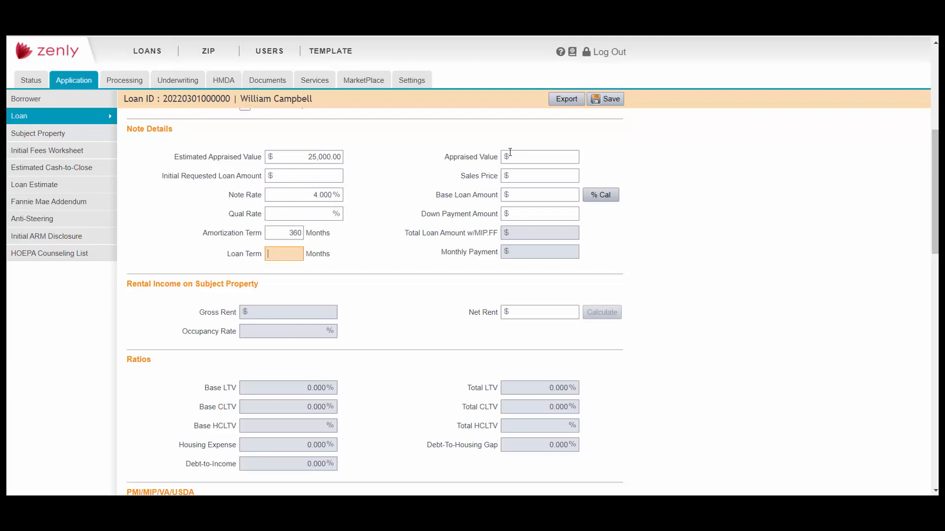
type("360")
Enter 250,000 appraised value and sales price, 225,000 base loan and 25,000 down payment
key("Tab")
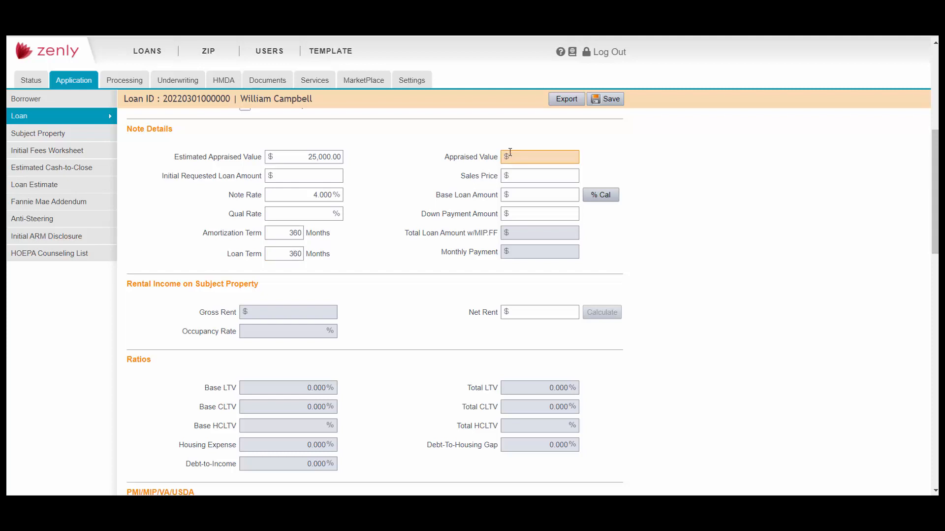
type("250000")
key("Tab")
type("250000")
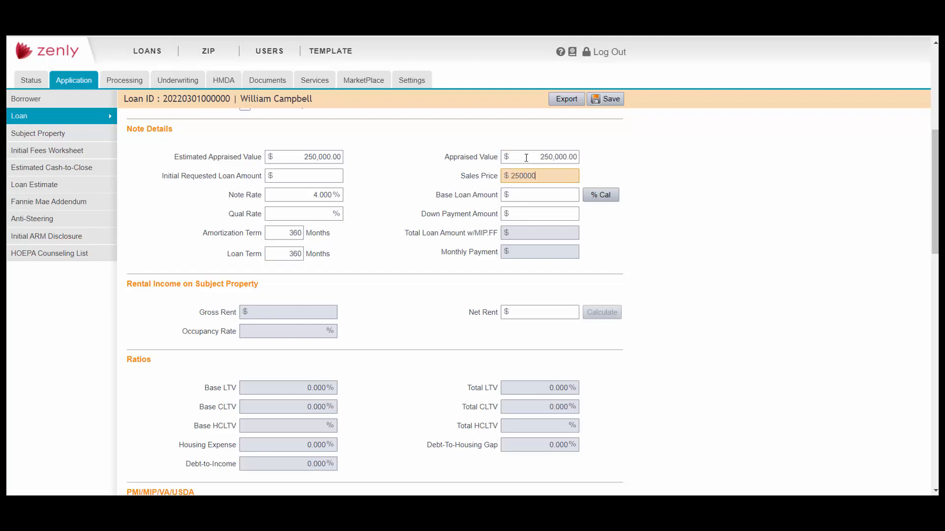
key("Tab")
type("225000")
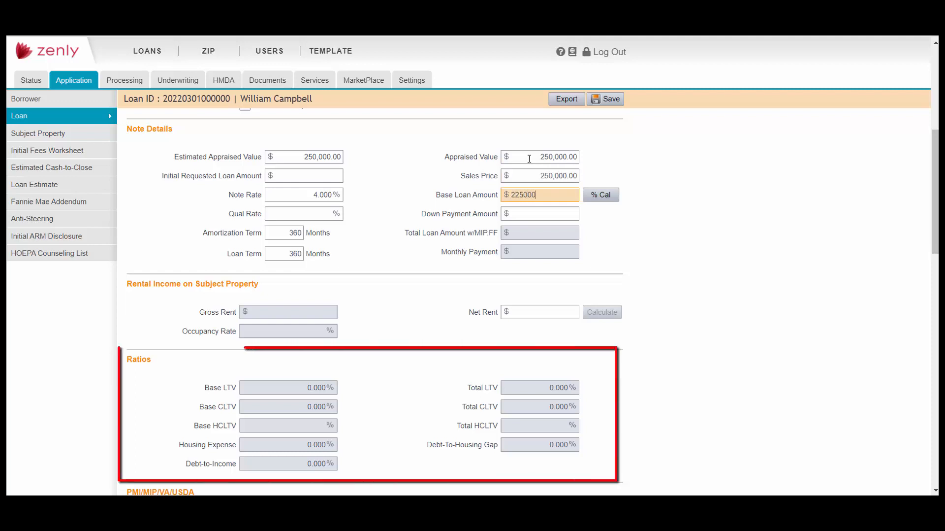
key("Tab")
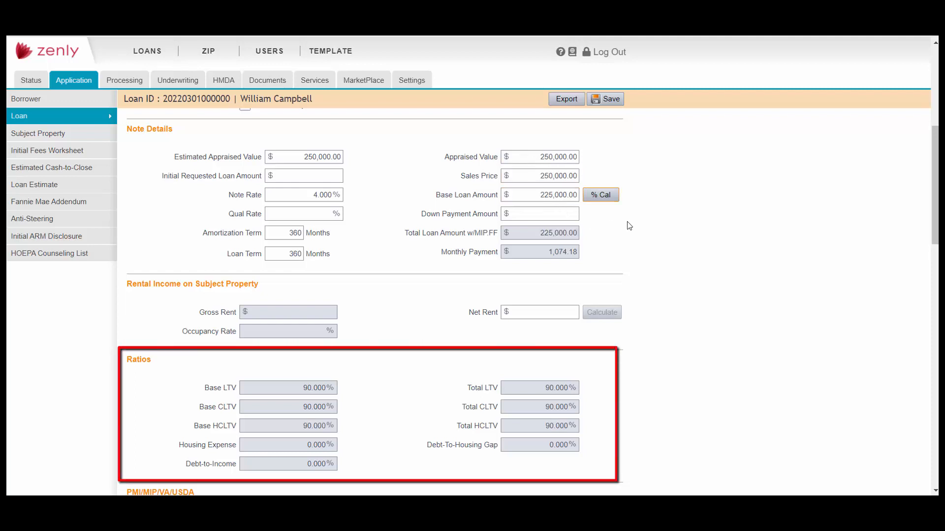
left_click(566, 214)
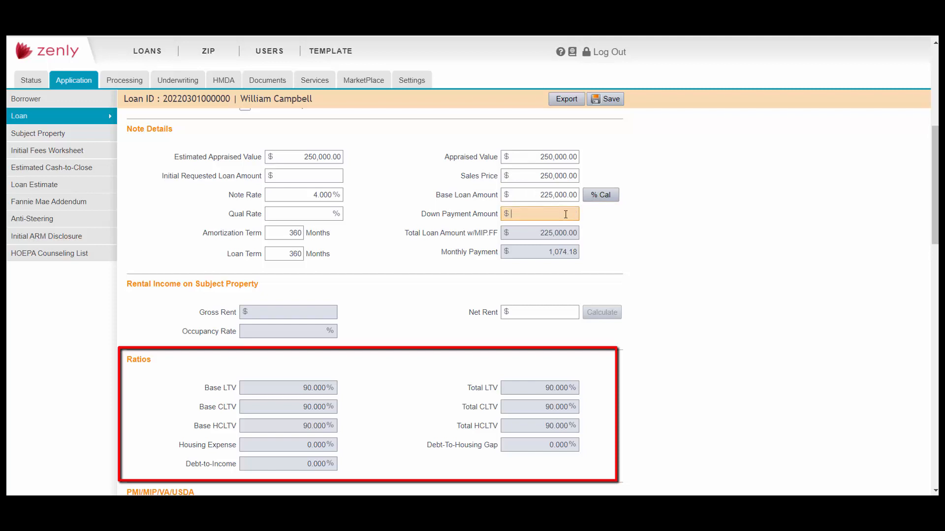
type("25,000")
key("Tab")
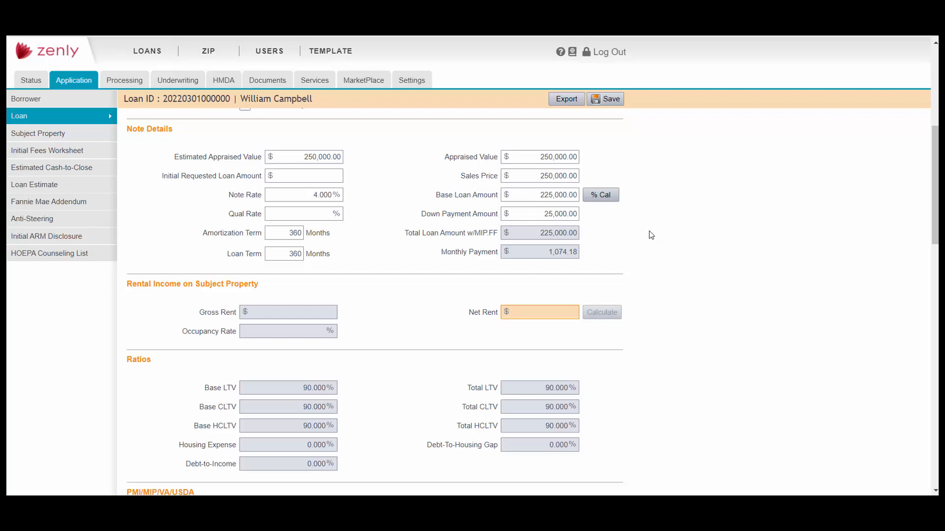
scroll(664, 246, "down", 5)
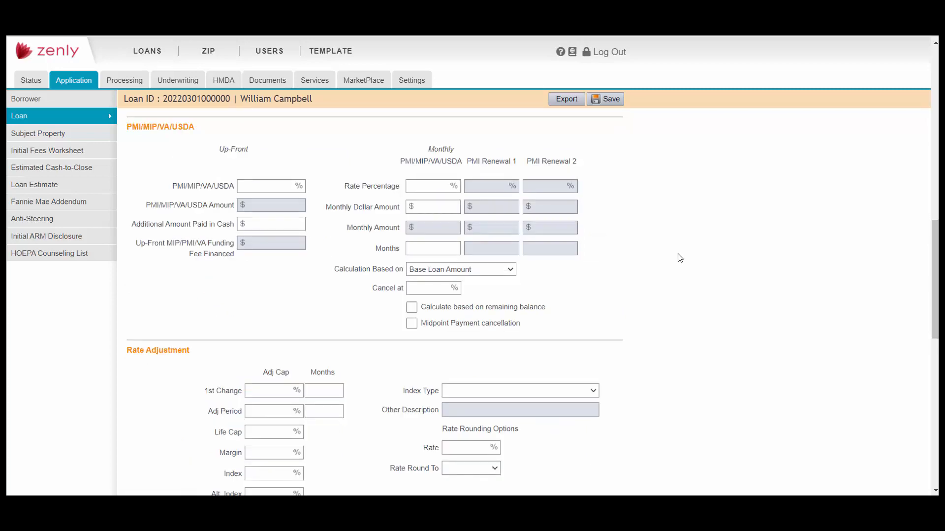
scroll(680, 258, "down", 2)
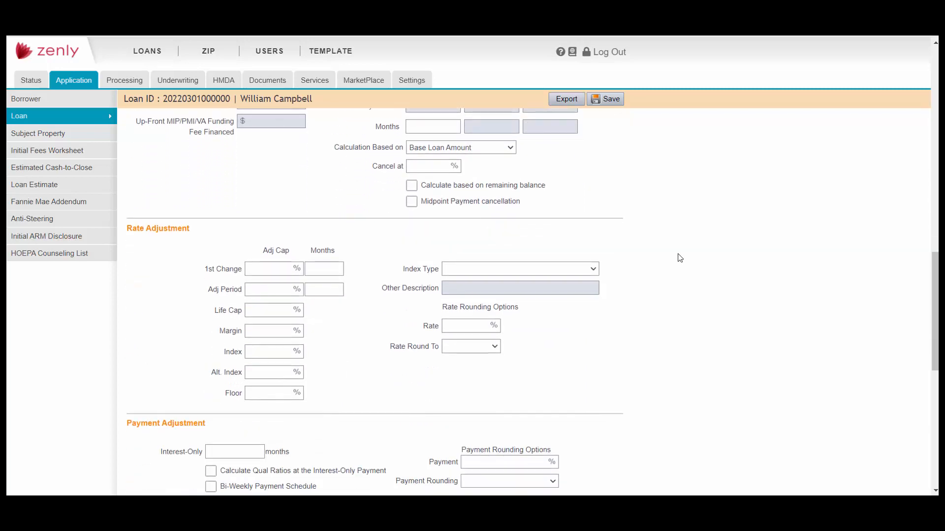
scroll(680, 257, "down", 4)
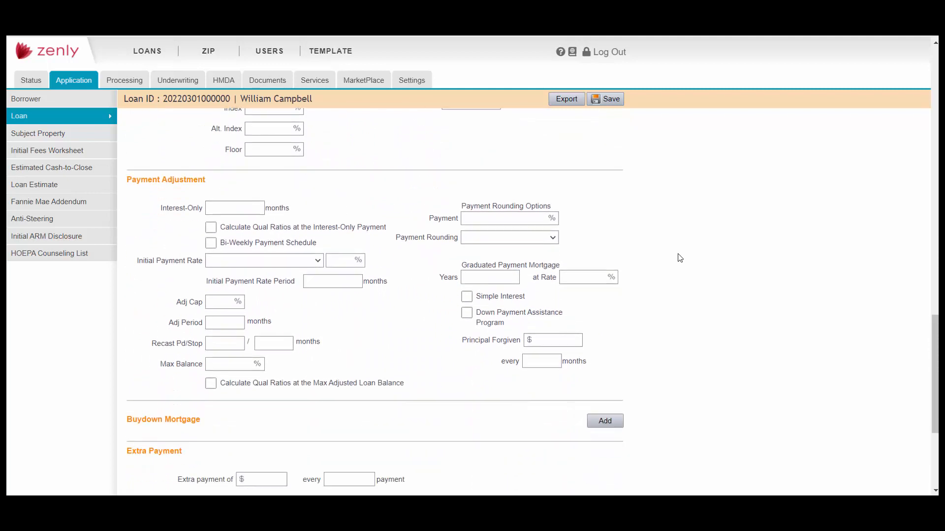
scroll(680, 257, "down", 3)
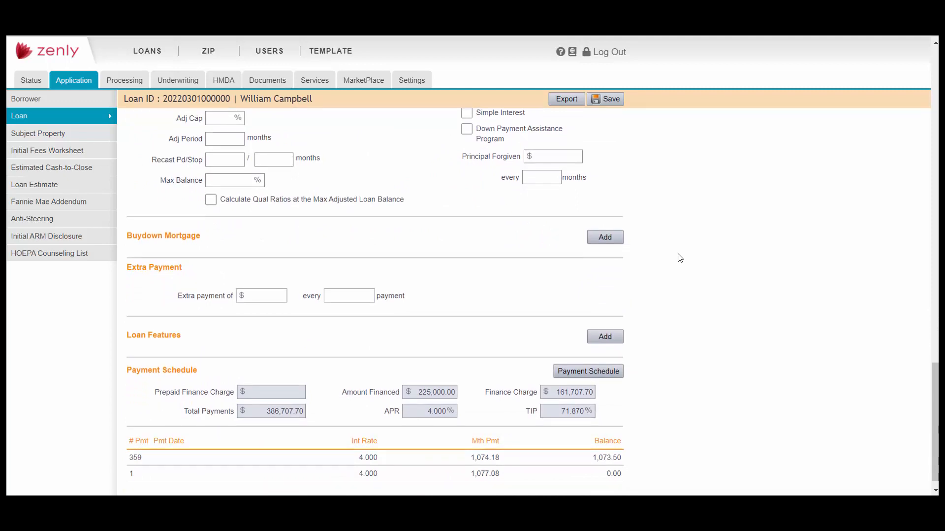
scroll(680, 258, "down", 1)
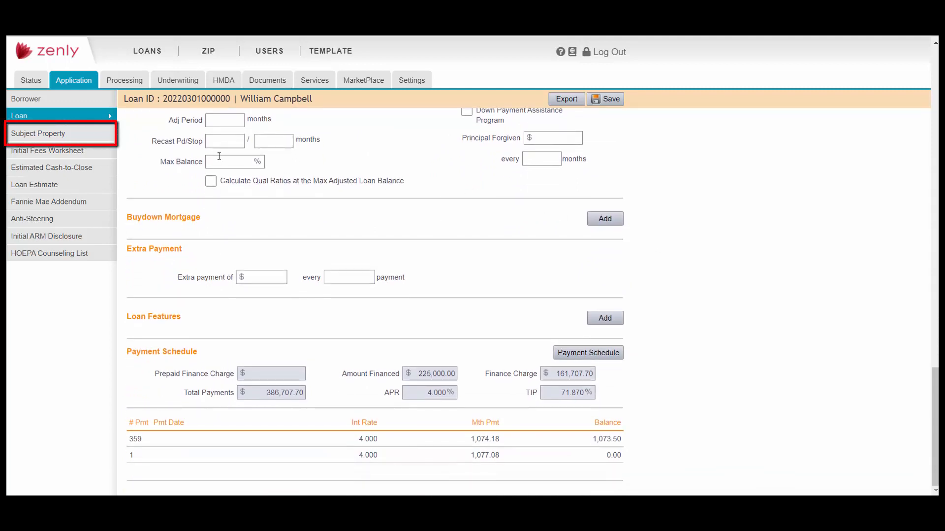
left_click(89, 139)
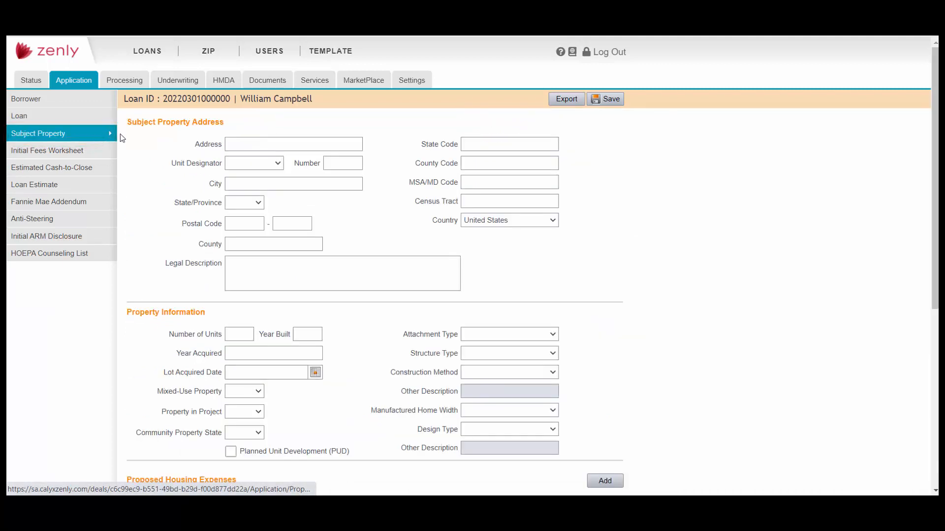
left_click(346, 143)
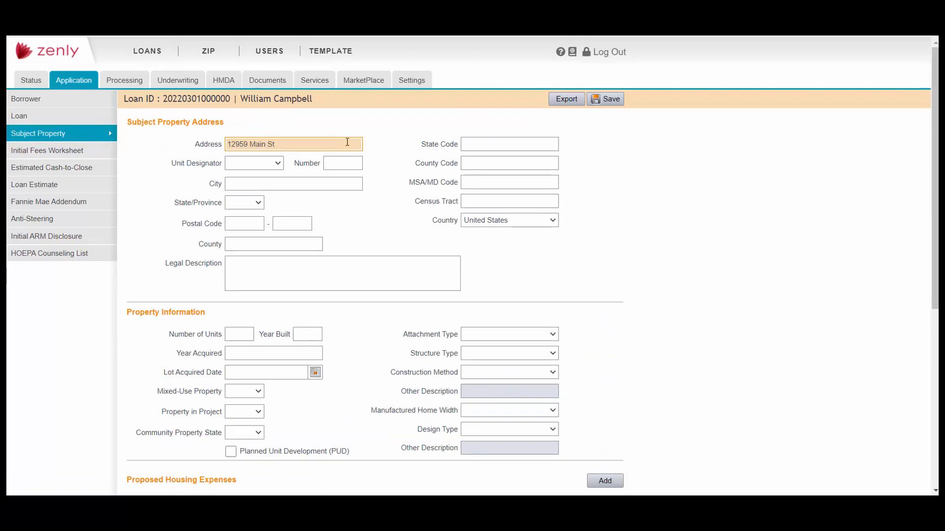
left_click(245, 223)
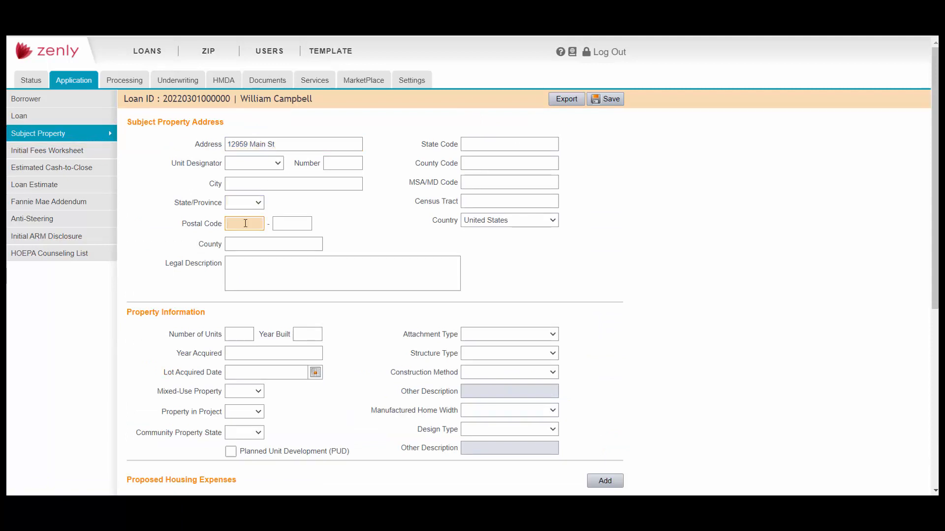
type("75244")
key("Tab")
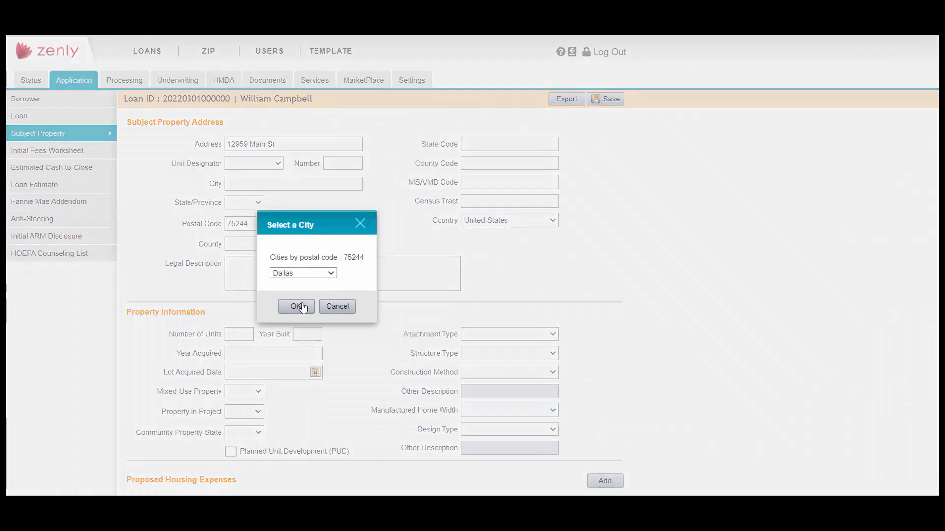
left_click(301, 302)
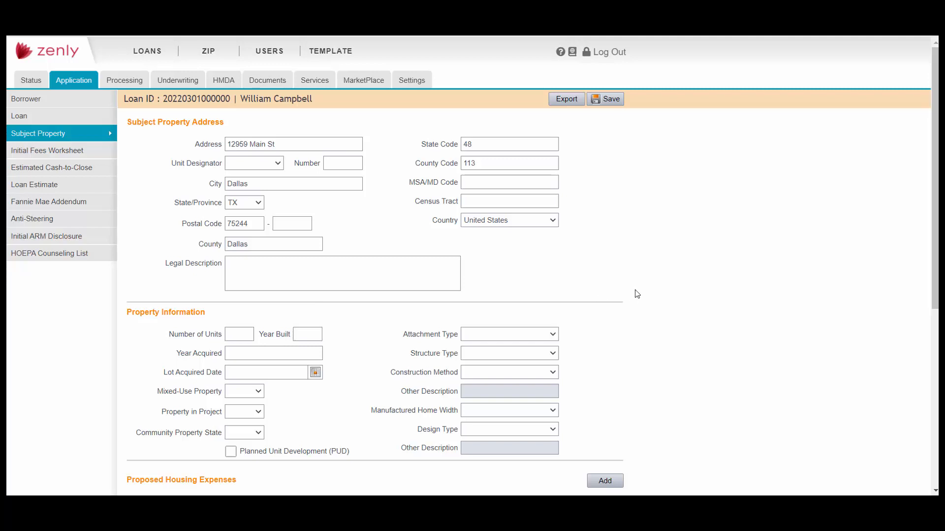
scroll(637, 293, "down", 3)
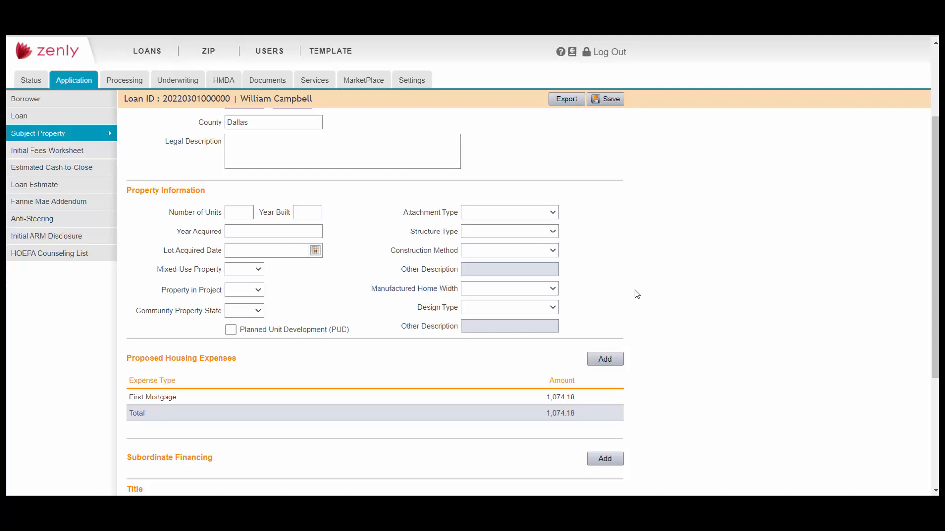
scroll(637, 294, "down", 1)
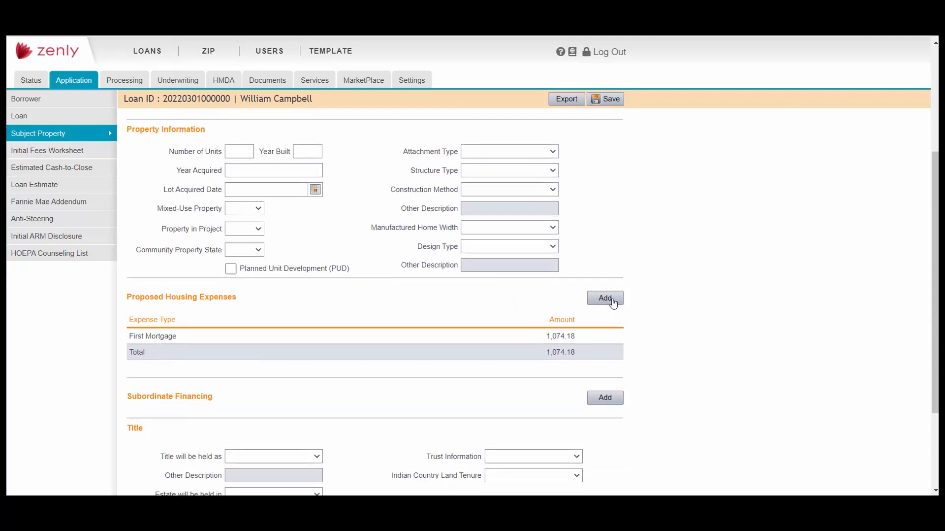
left_click(606, 298)
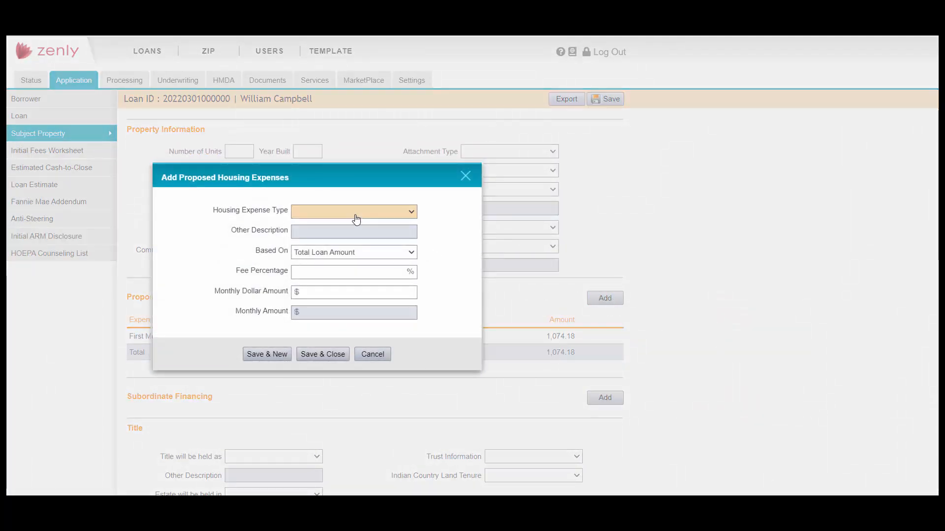
left_click(355, 212)
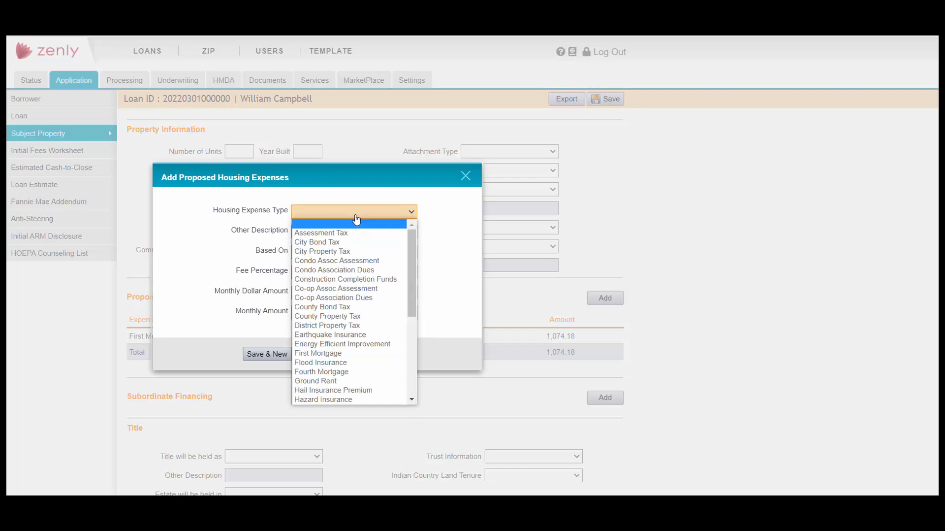
left_click(406, 196)
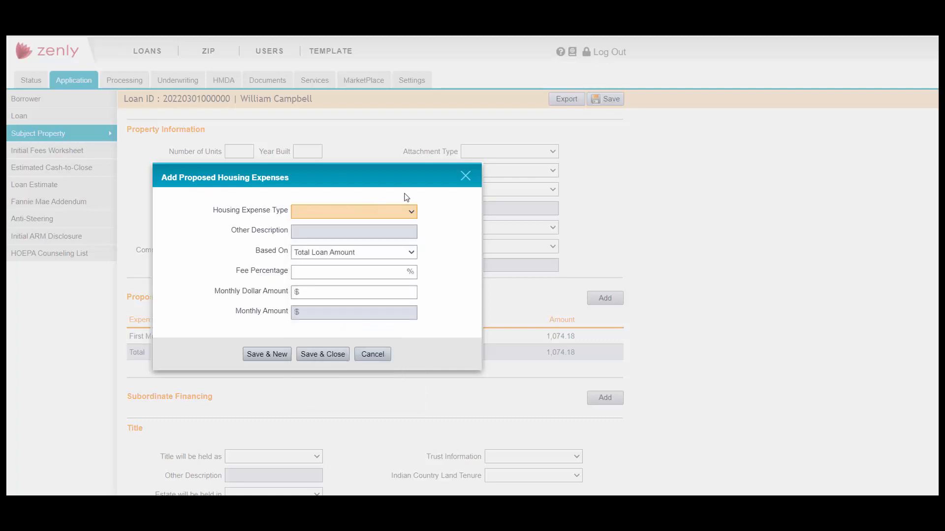
left_click(466, 177)
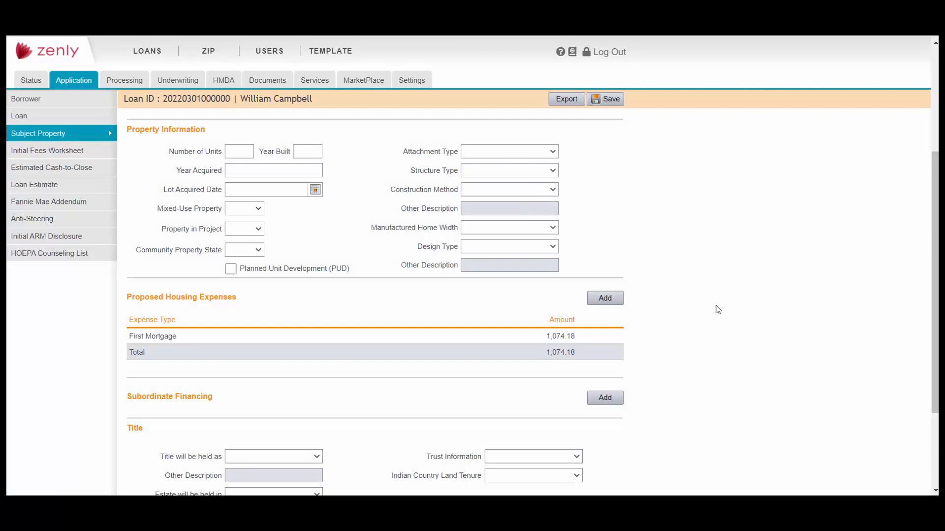
scroll(718, 309, "down", 3)
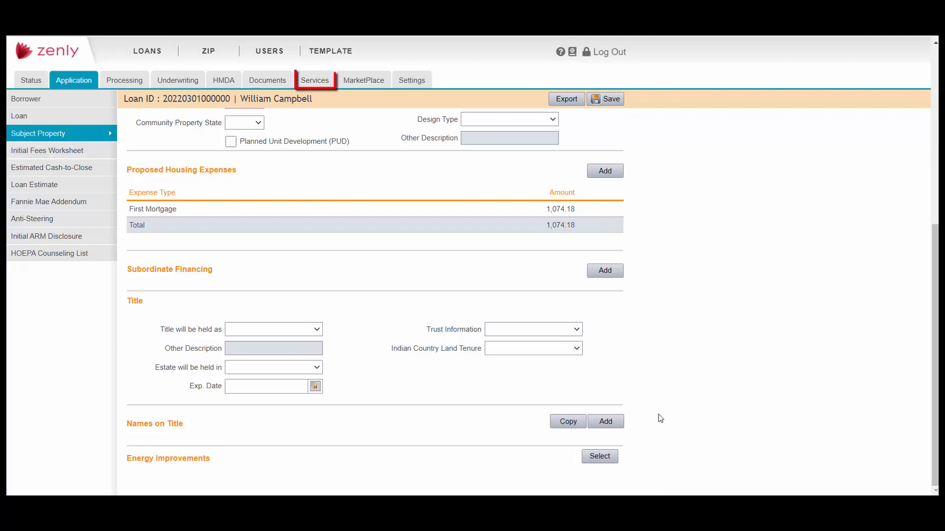
Order a new Calyx Credit Report from the Calyx DO Demo agency under Services
left_click(323, 86)
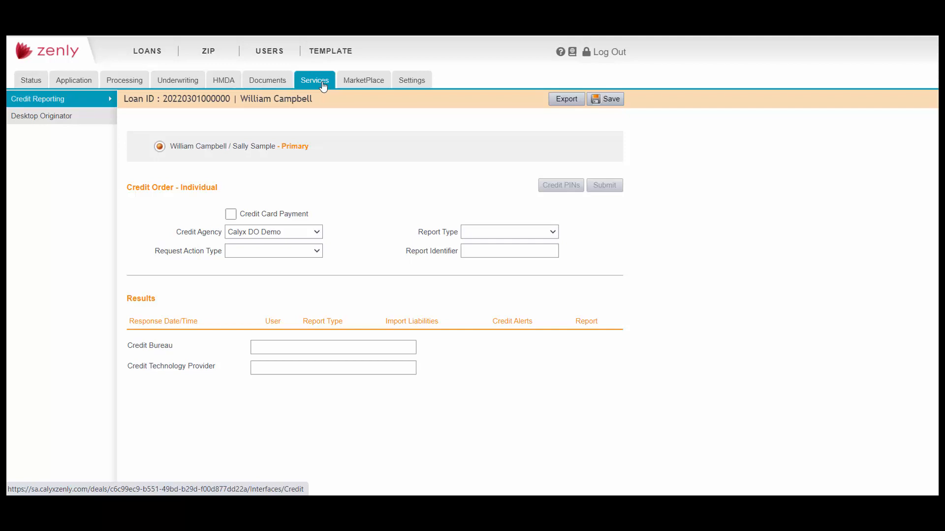
left_click(320, 236)
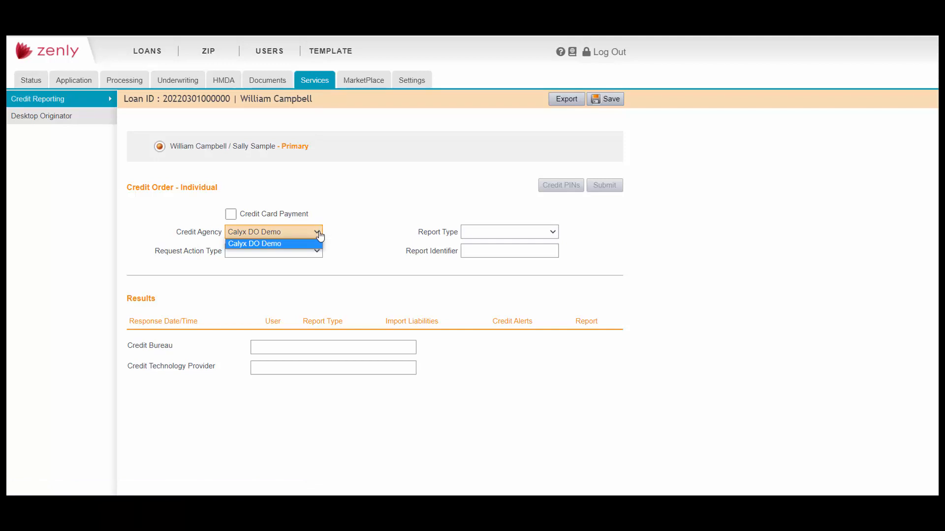
left_click(320, 236)
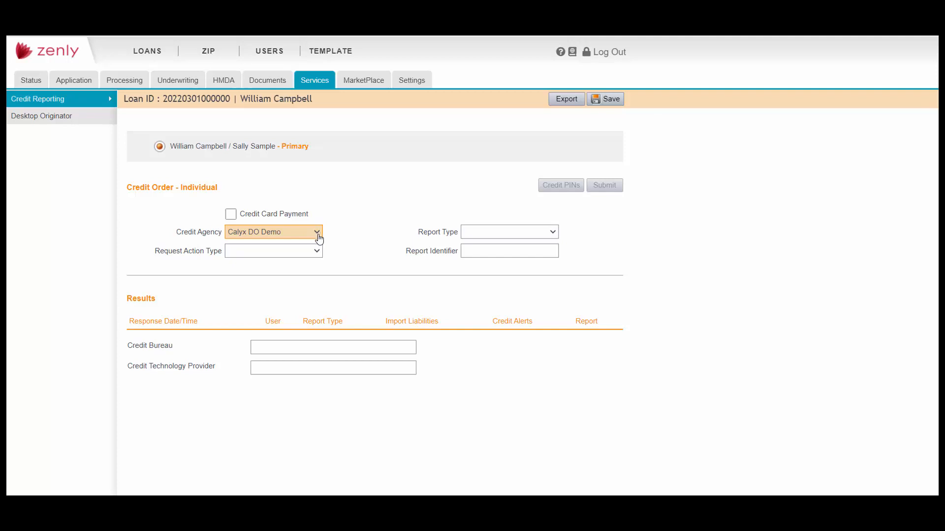
left_click(317, 254)
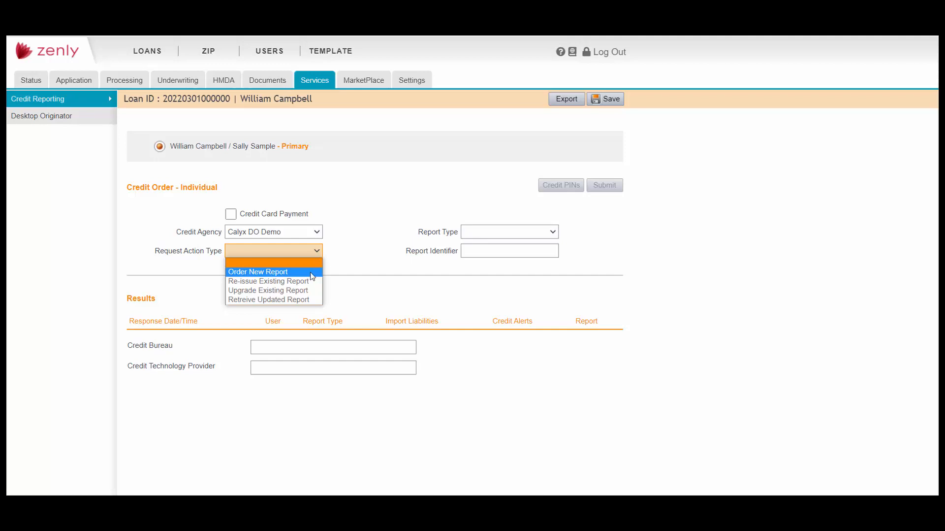
left_click(312, 277)
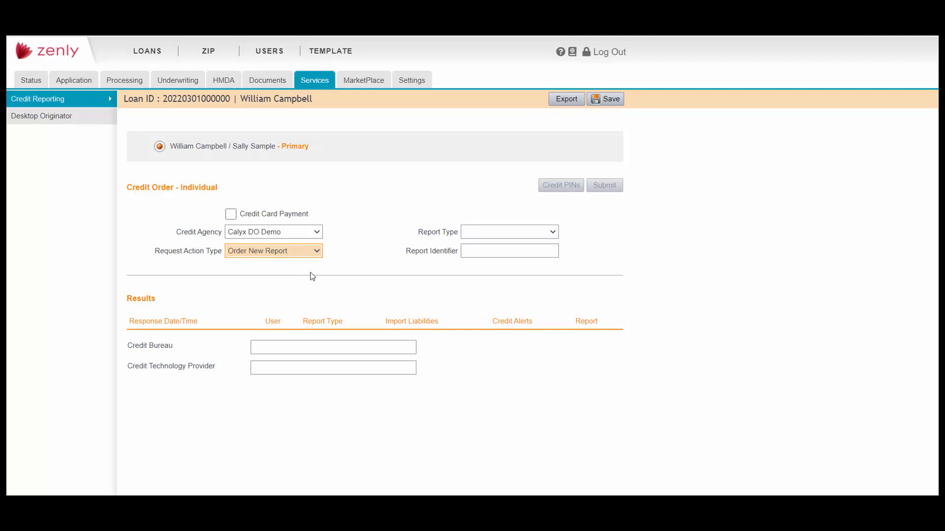
left_click(553, 236)
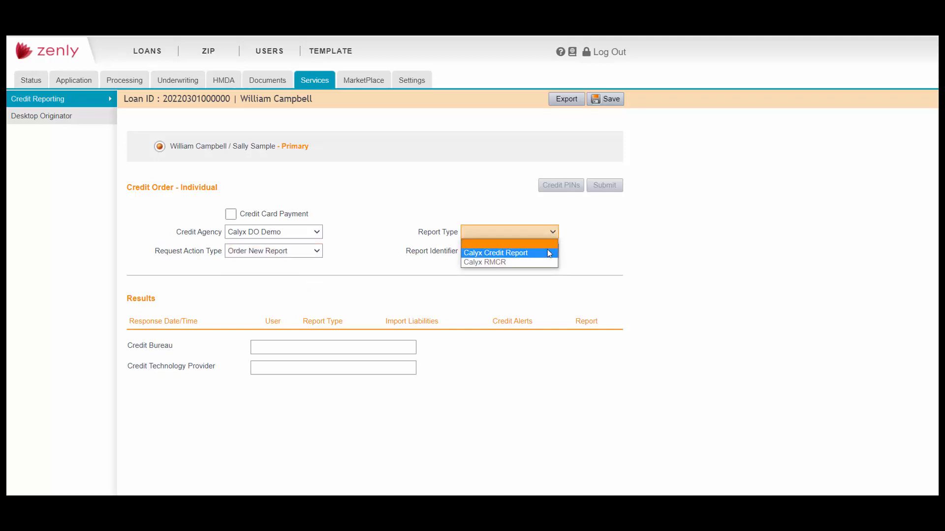
left_click(549, 253)
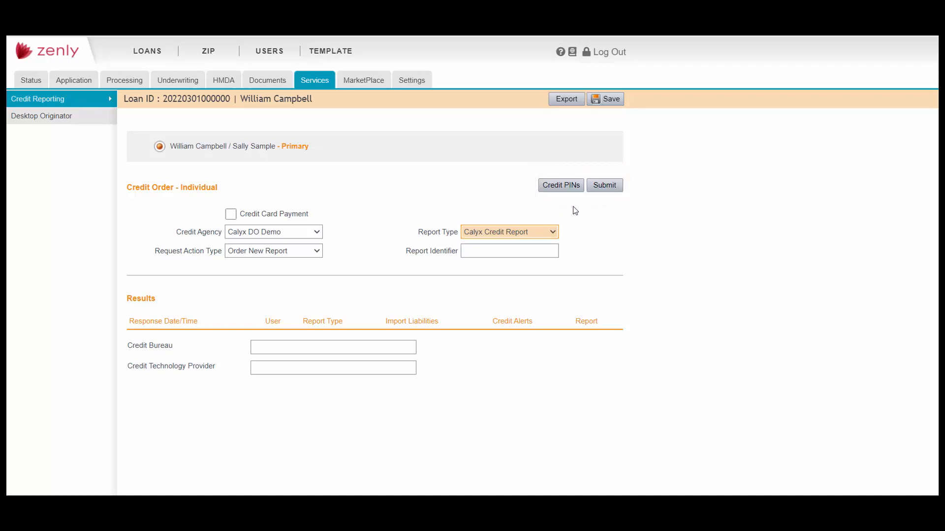
left_click(609, 187)
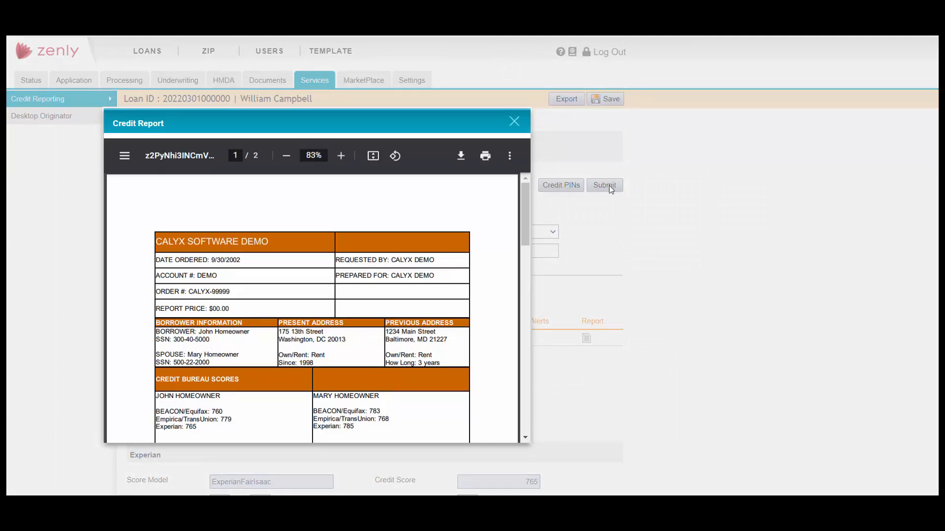
Scroll to page 2 of the credit report, then close the viewer
left_click_drag(524, 223, 507, 211)
left_click(515, 122)
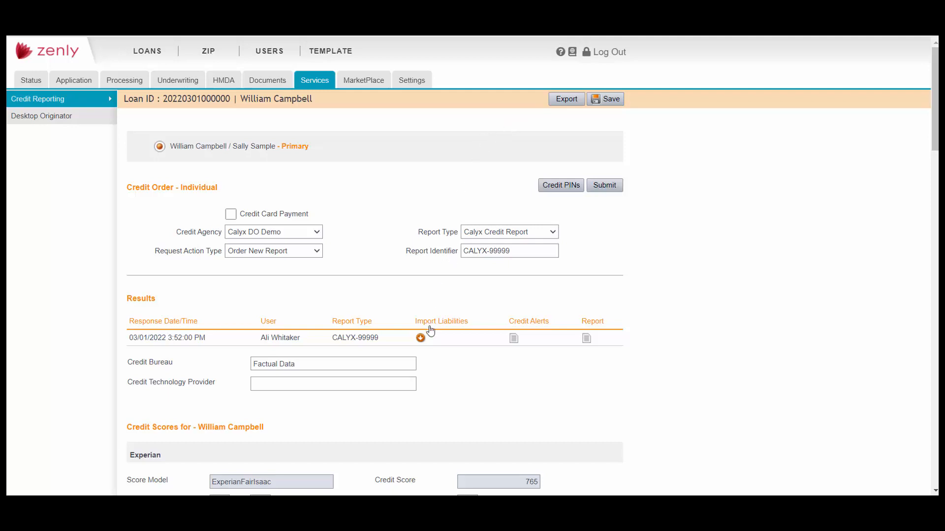
Import the credit report liabilities, ignoring closed and $0-balance accounts
left_click(421, 339)
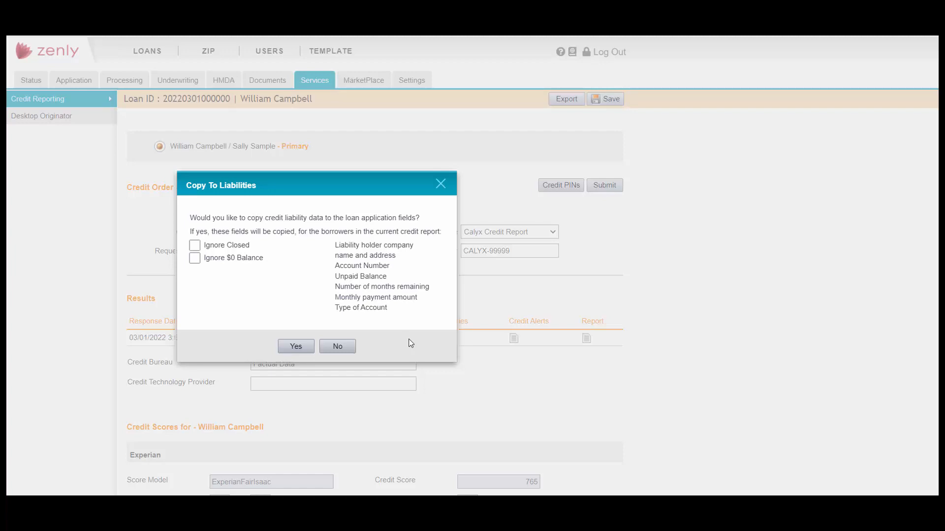
left_click(195, 245)
left_click(194, 259)
left_click(296, 347)
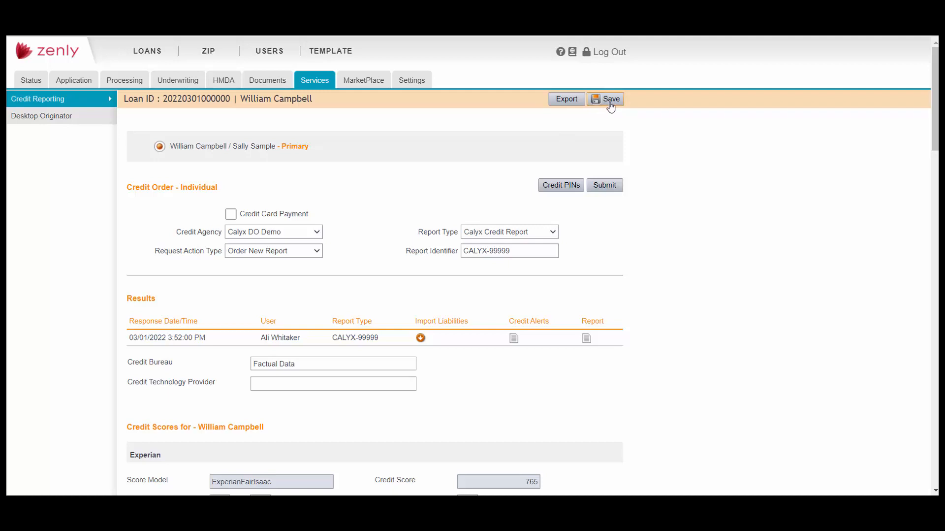
Go to the Application tab and scroll down to the Borrower page's Liabilities section
left_click(69, 87)
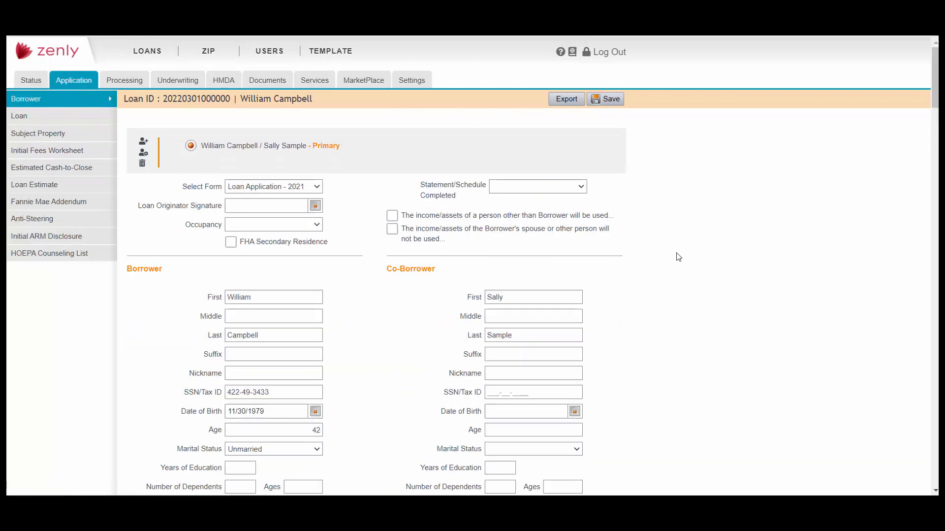
scroll(772, 271, "down", 6)
scroll(772, 288, "down", 12)
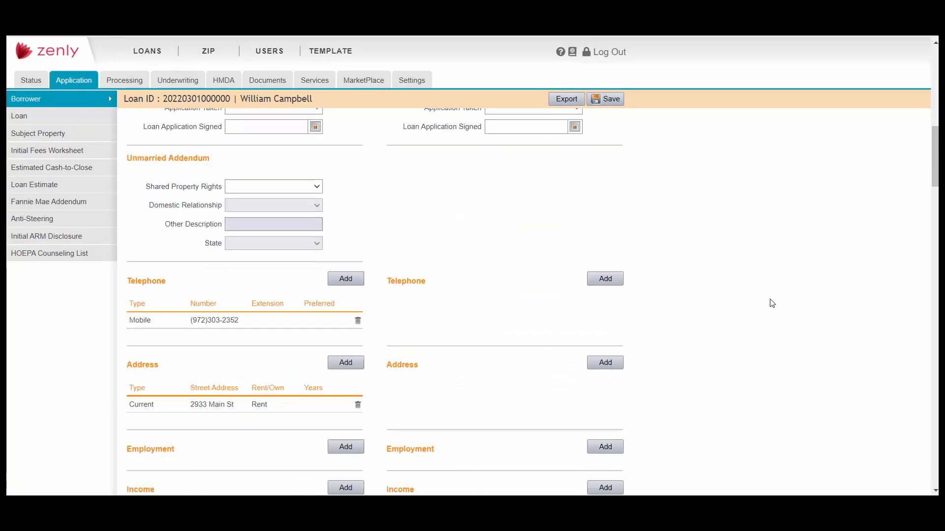
scroll(772, 306, "down", 4)
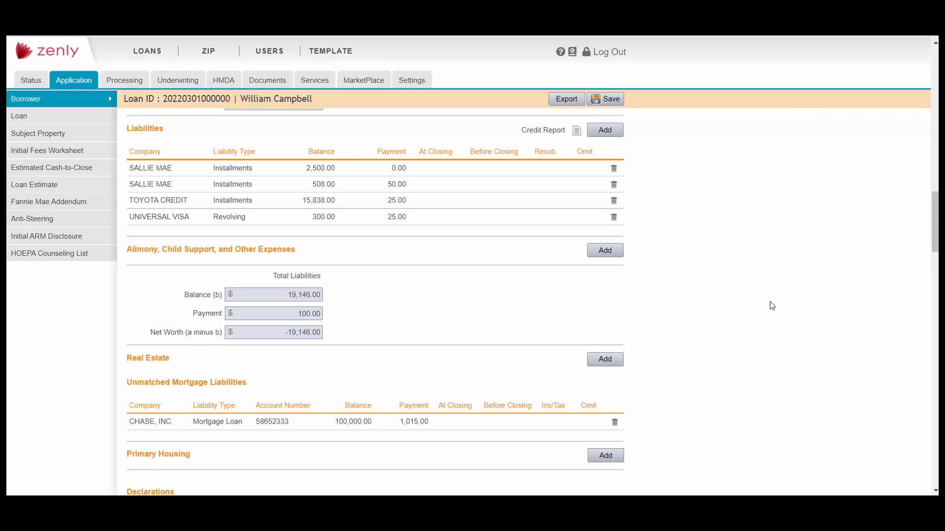
Add a real estate property at '123 Main' with postal code 75244 and save it
left_click(604, 359)
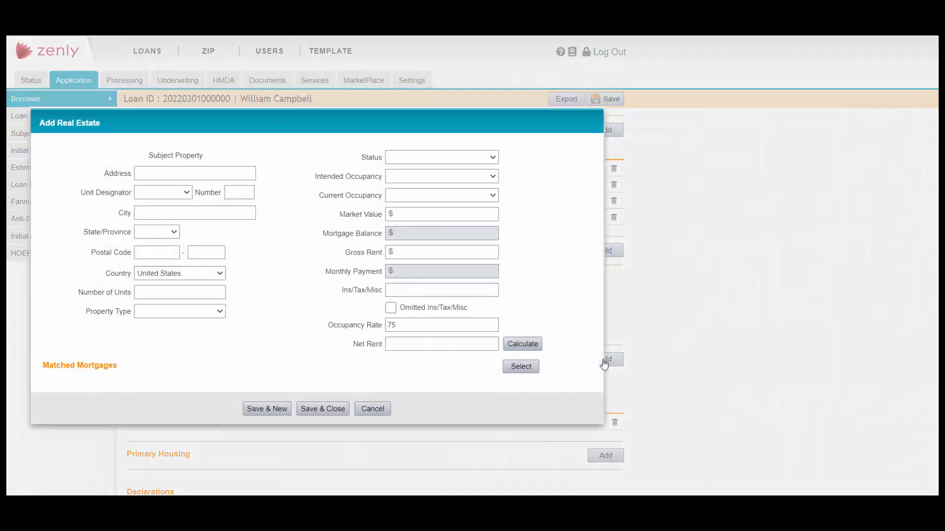
left_click(238, 171)
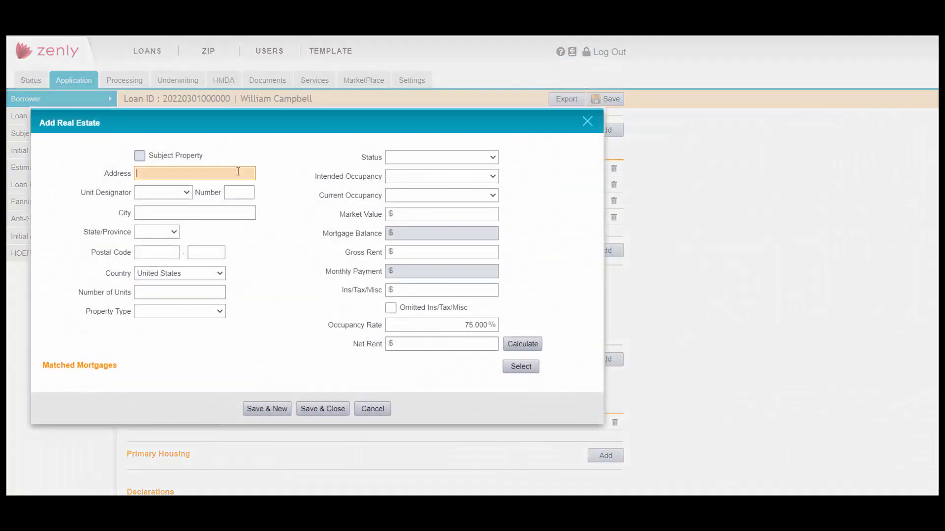
type("123 Main")
left_click(145, 252)
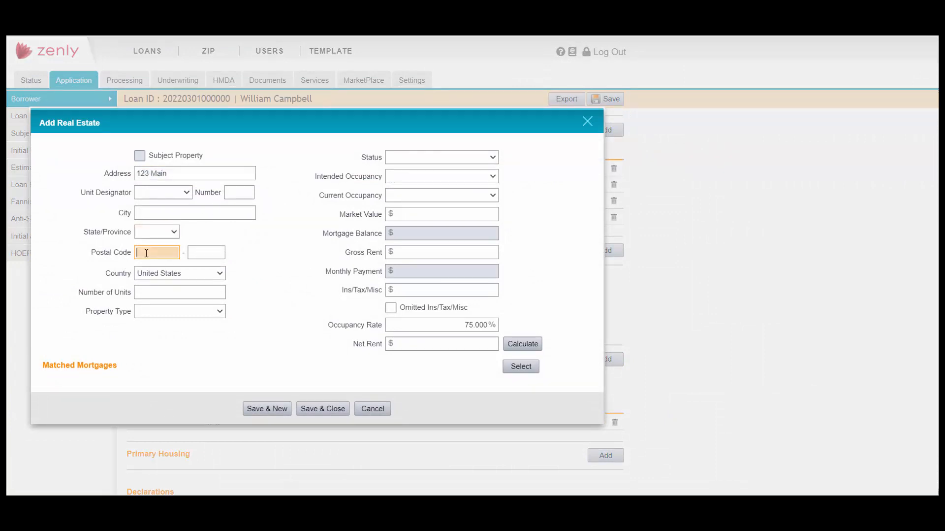
type("75244")
left_click(334, 409)
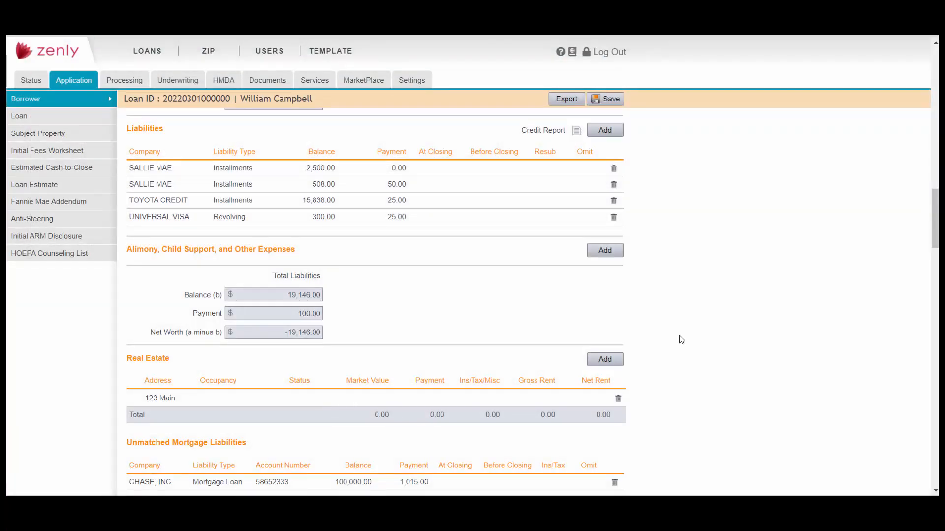
scroll(712, 342, "down", 2)
scroll(712, 342, "down", 2)
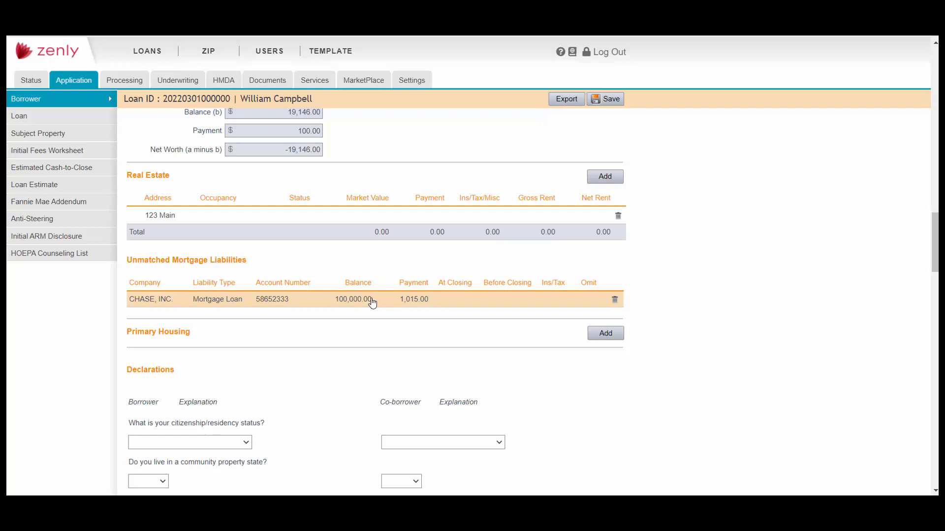
Match the CHASE mortgage to the 123 Main property and expand it to confirm the match
left_click_drag(373, 303, 345, 220)
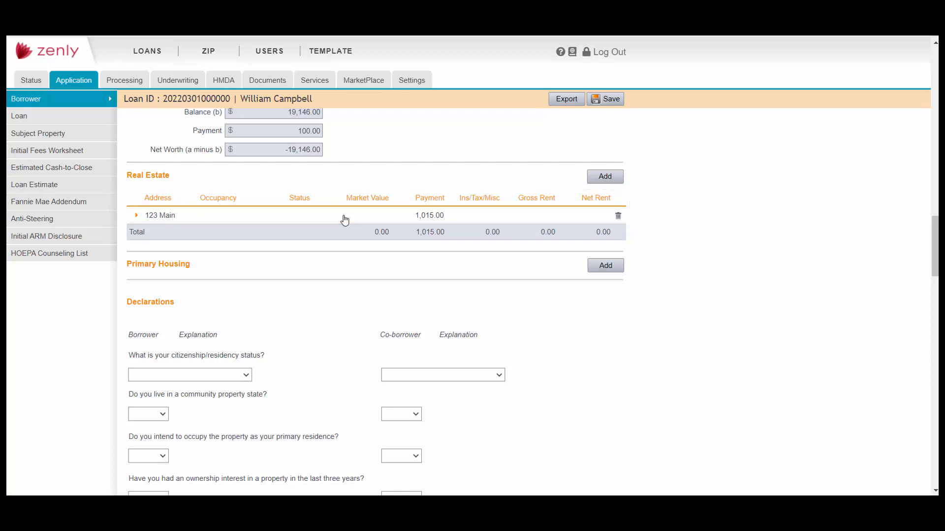
left_click(138, 216)
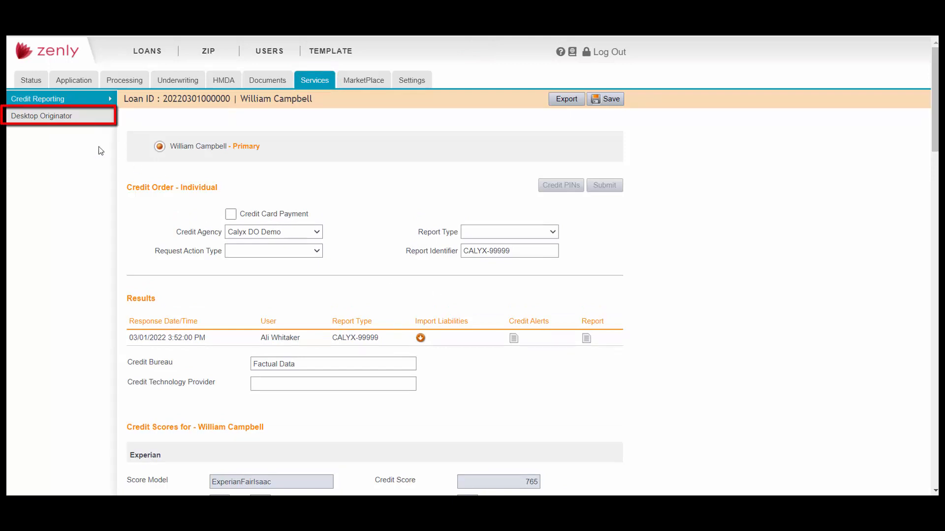
Open Desktop Originator and review the Interim submission type and available lenders
left_click(49, 118)
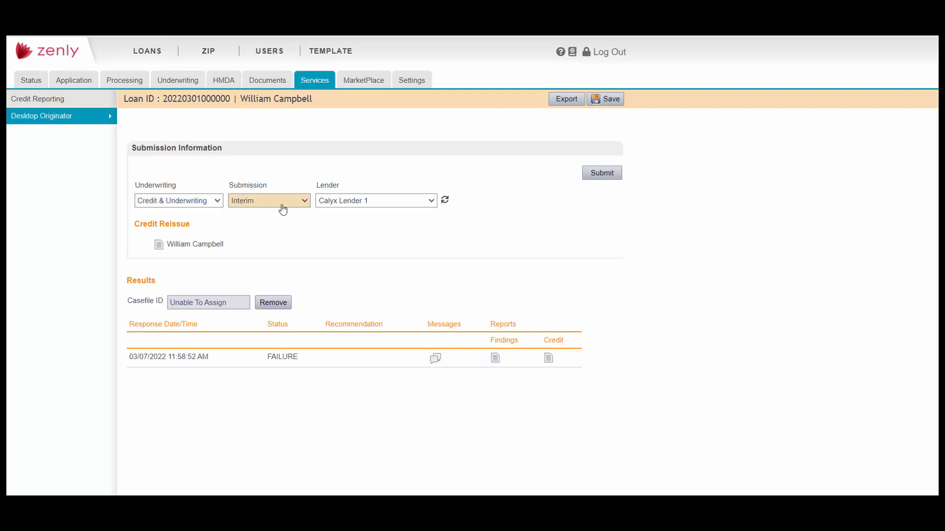
left_click(297, 204)
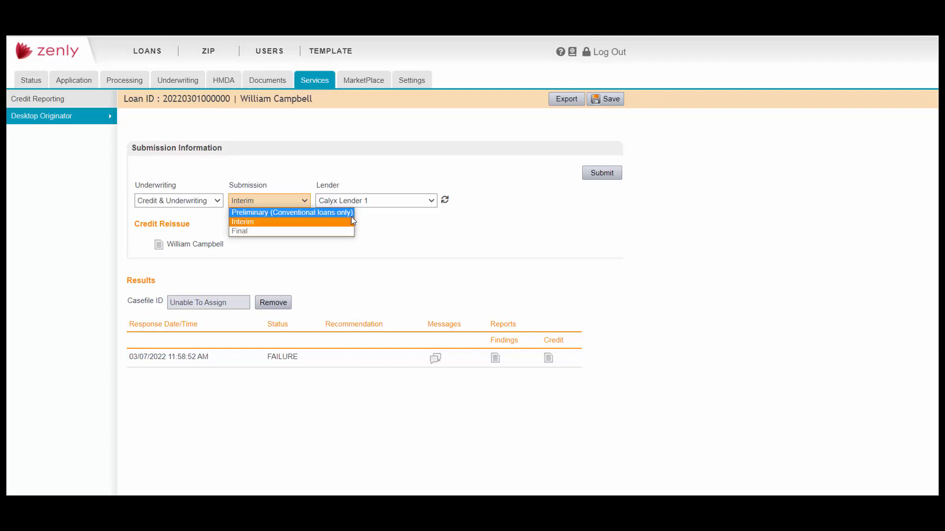
left_click(386, 178)
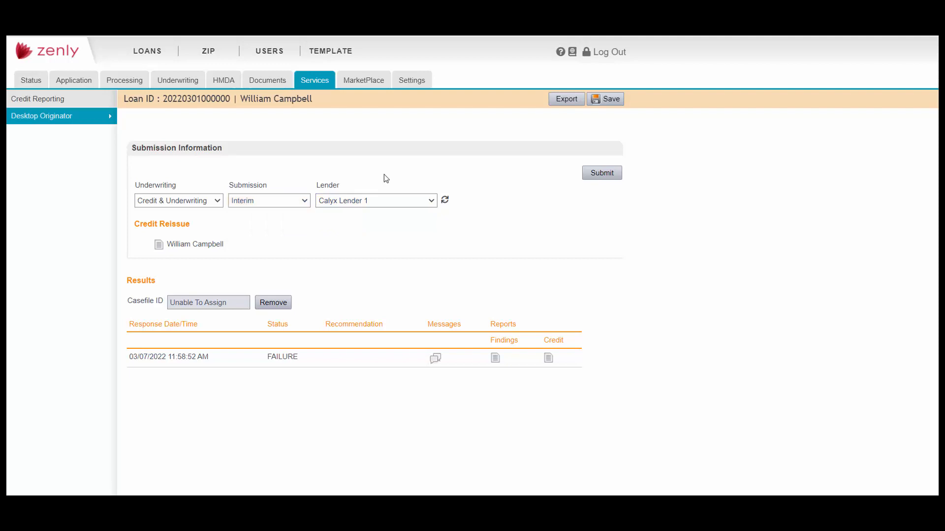
left_click(428, 201)
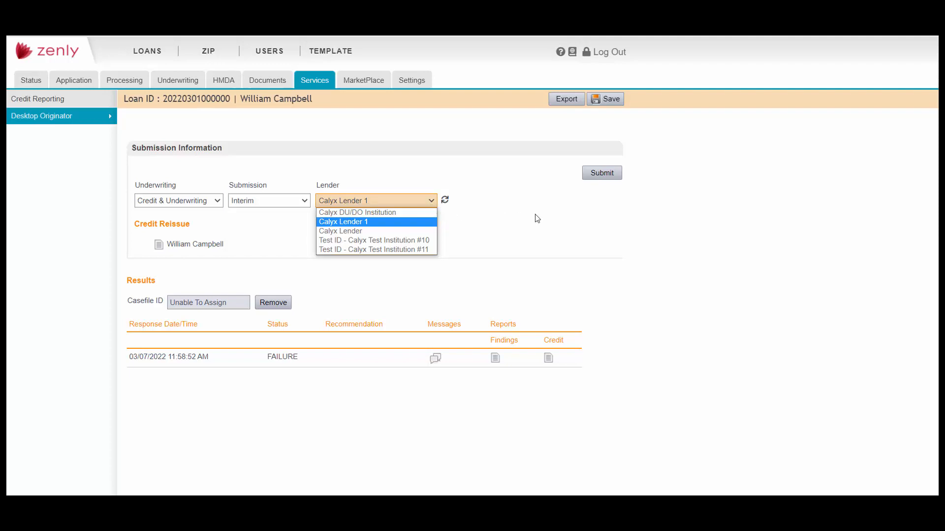
Submit the loan to Calyx Lender 1 for underwriting findings
left_click(599, 174)
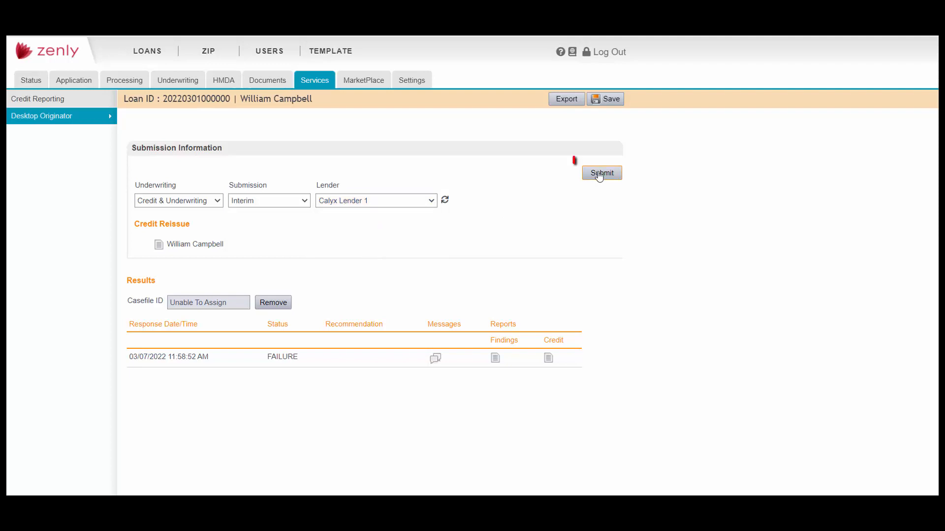
left_click(599, 175)
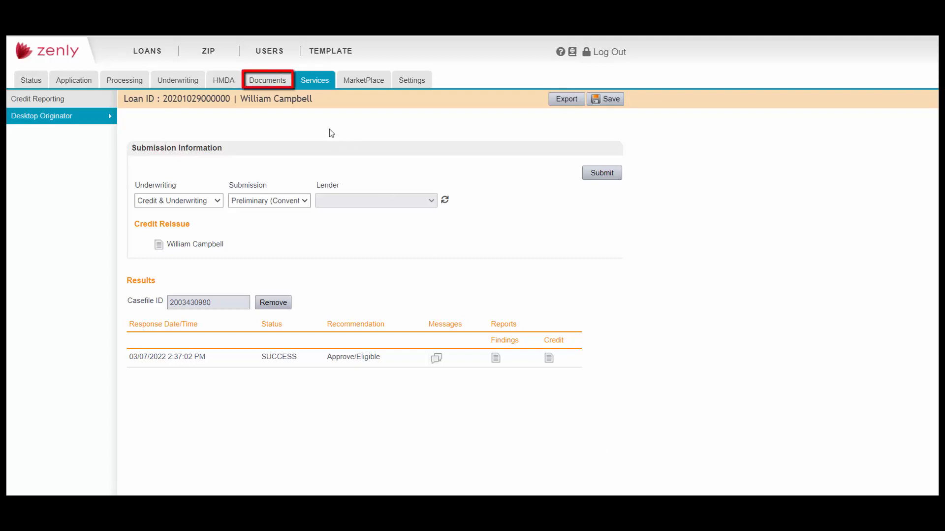
Go to the loan's Documents and open the Request page
left_click(276, 85)
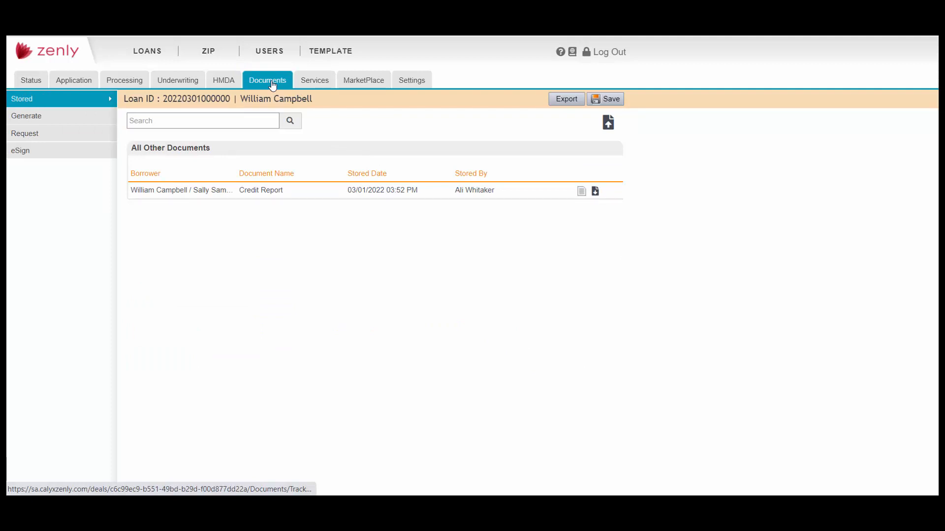
left_click(85, 139)
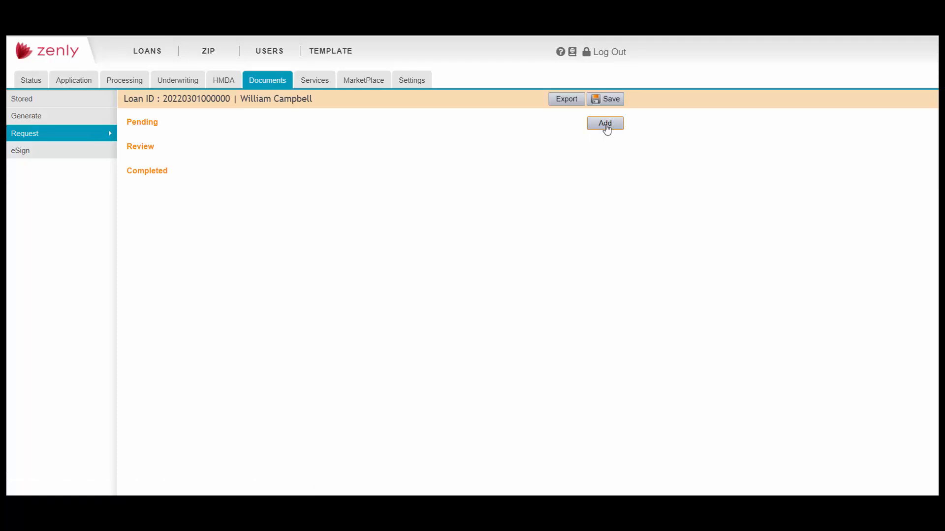
Request Bank Statements from both borrowers under Asset, due March 11, 2022, and save it
left_click(606, 123)
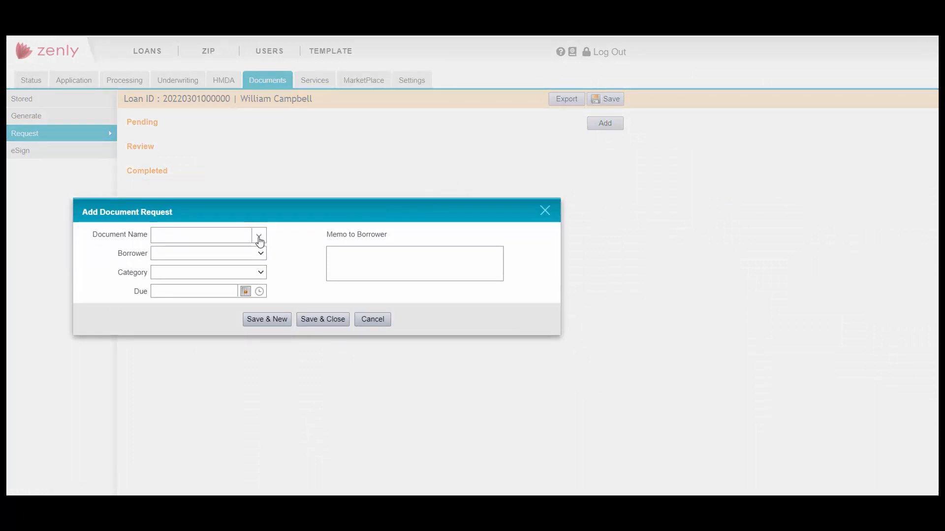
left_click(259, 237)
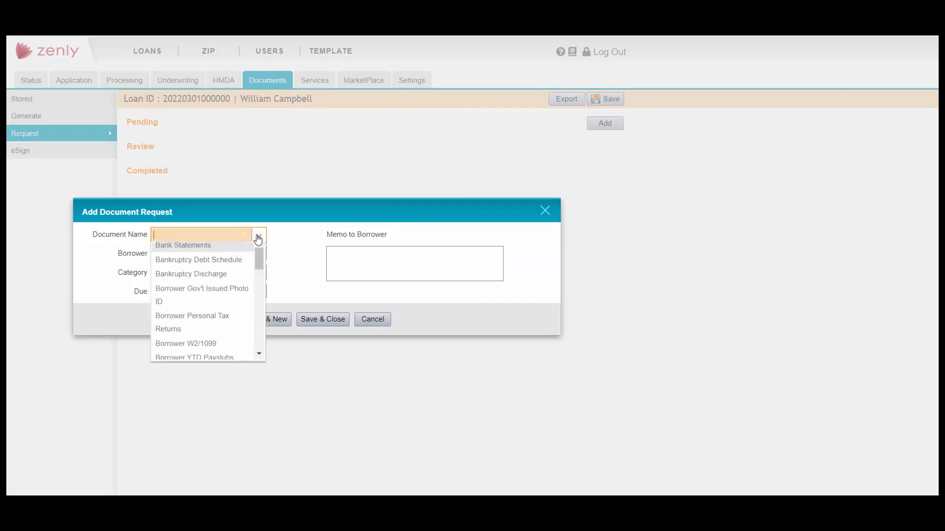
left_click(229, 253)
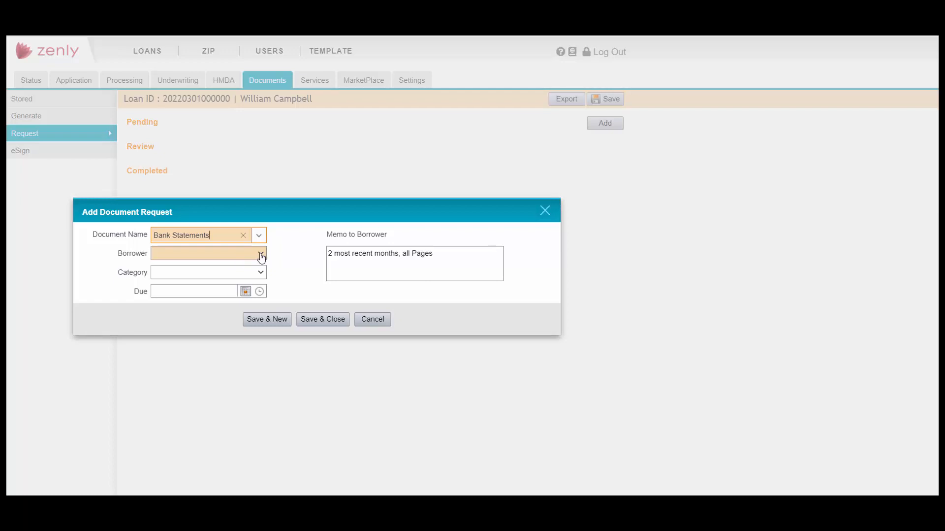
left_click(261, 254)
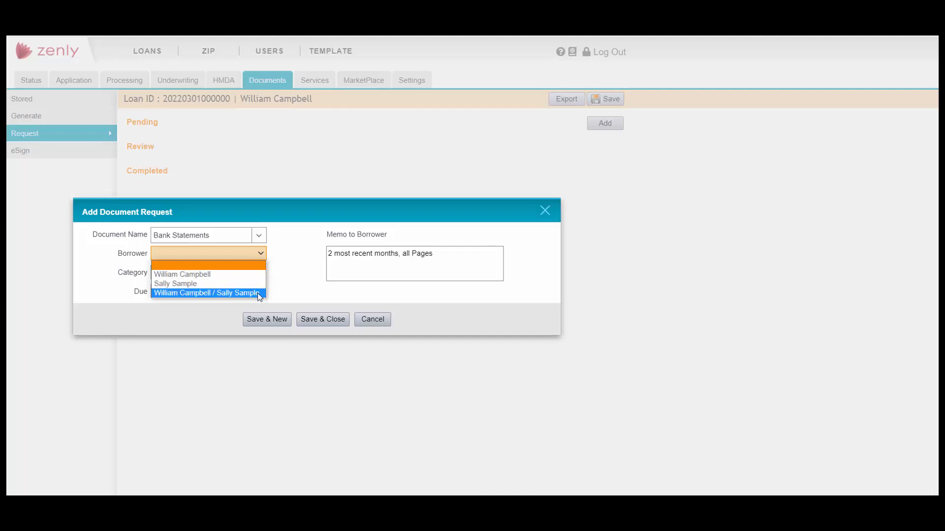
left_click(258, 293)
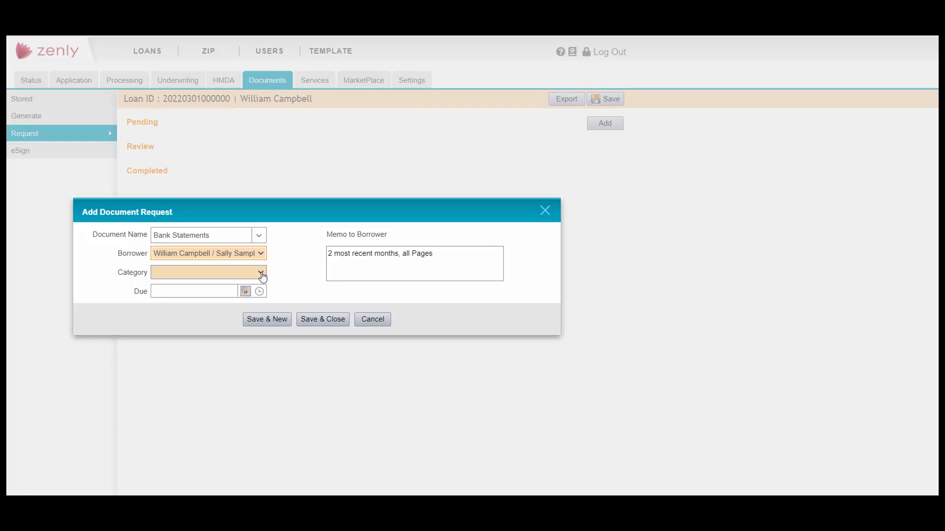
left_click(261, 273)
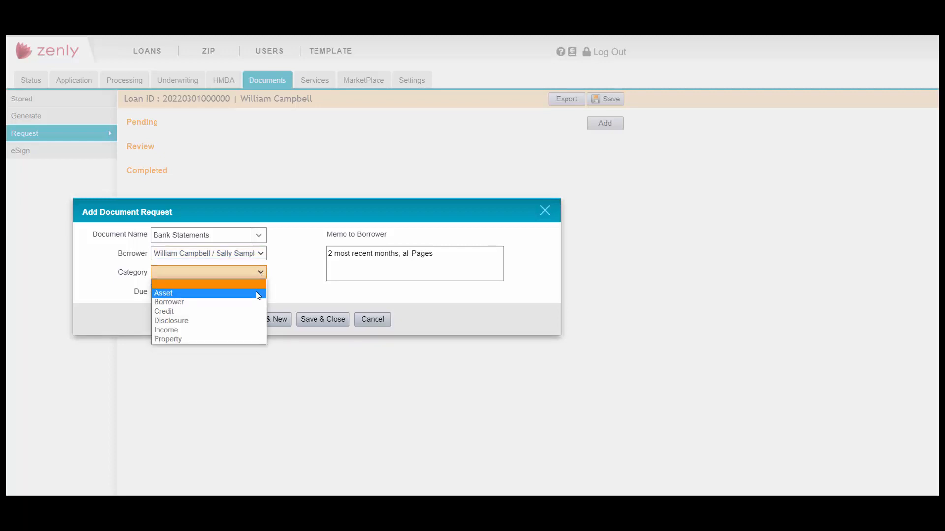
left_click(259, 293)
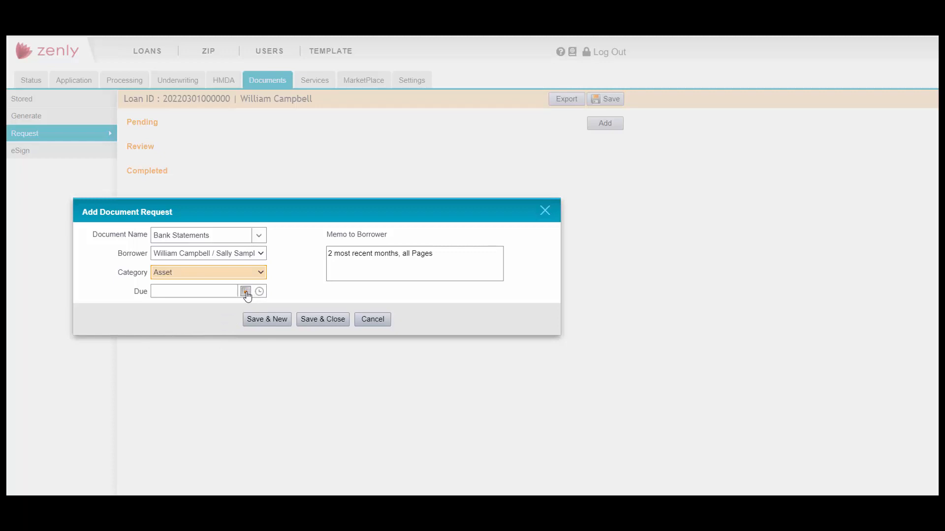
left_click(247, 292)
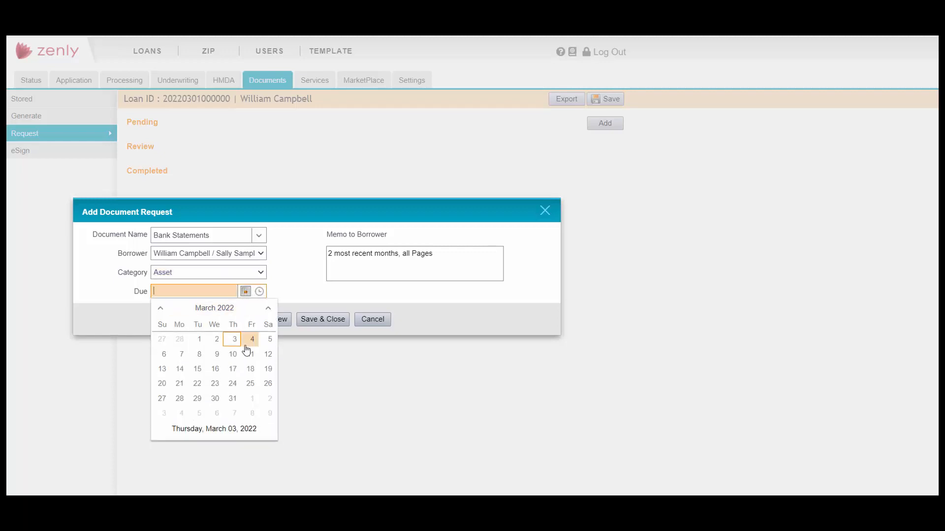
left_click(250, 354)
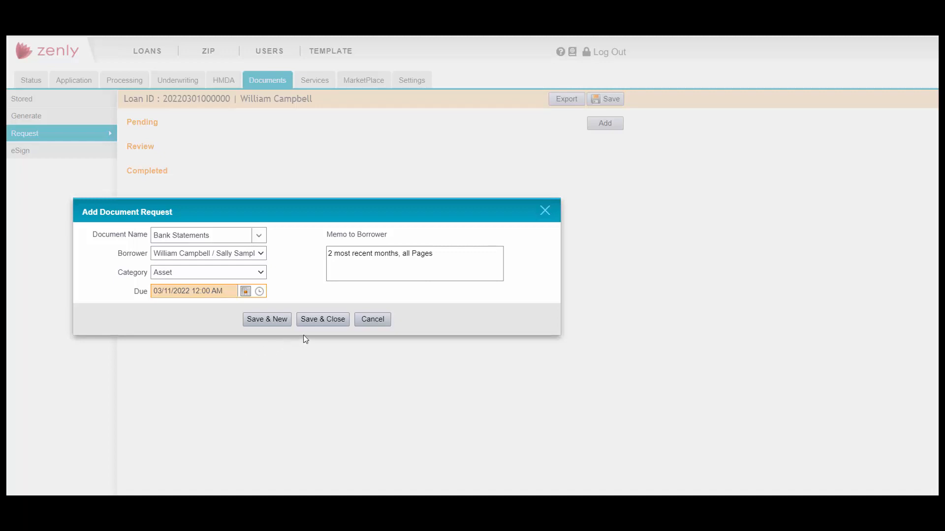
left_click(321, 325)
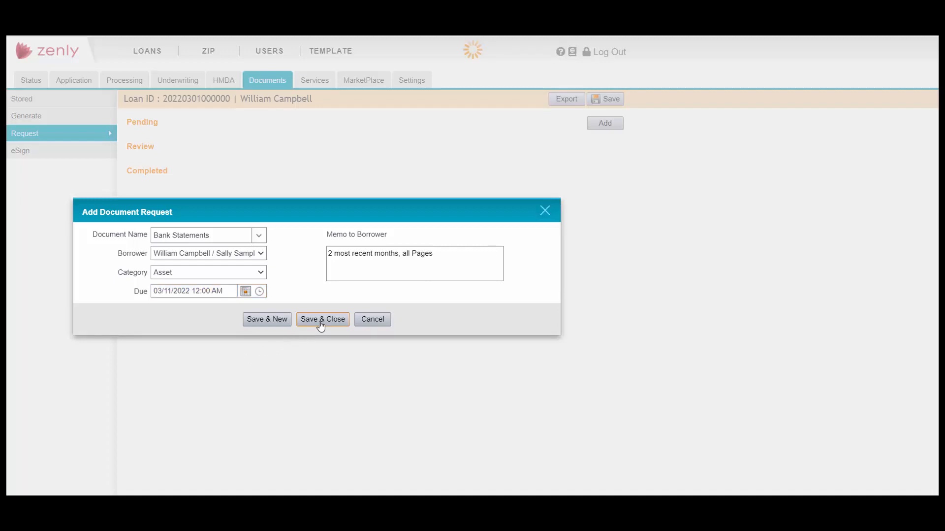
left_click(322, 326)
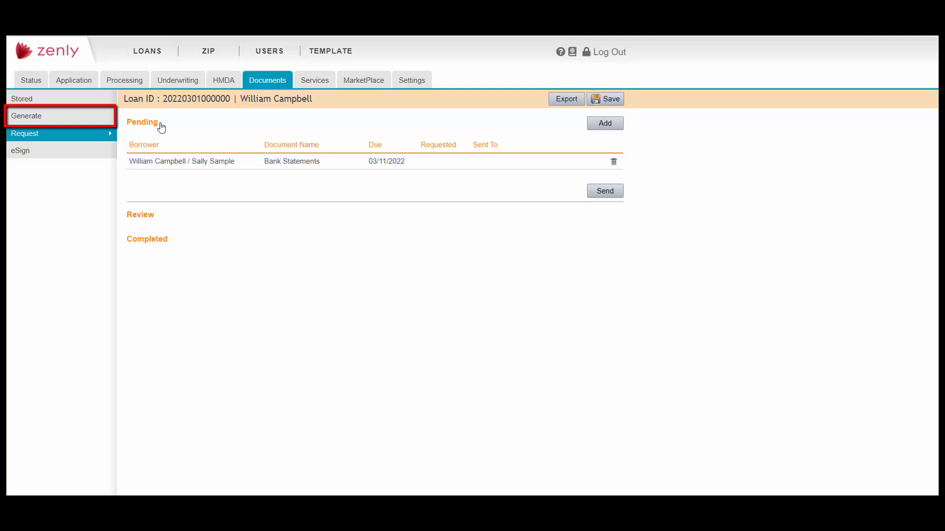
Filter to Application documents and select five disclosures, from Anti-Steering Disclosure to HOEPA Acknowledgment (Bor)
left_click(50, 119)
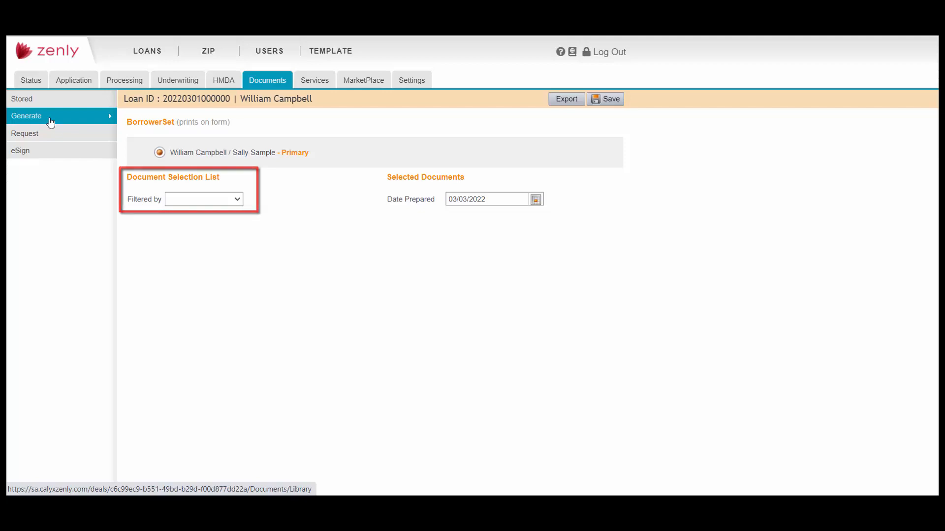
left_click(238, 200)
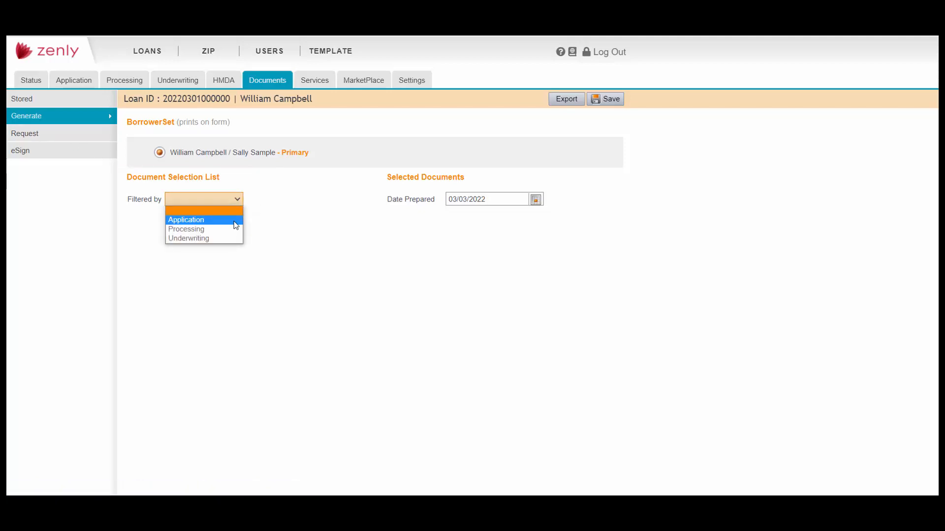
left_click(237, 220)
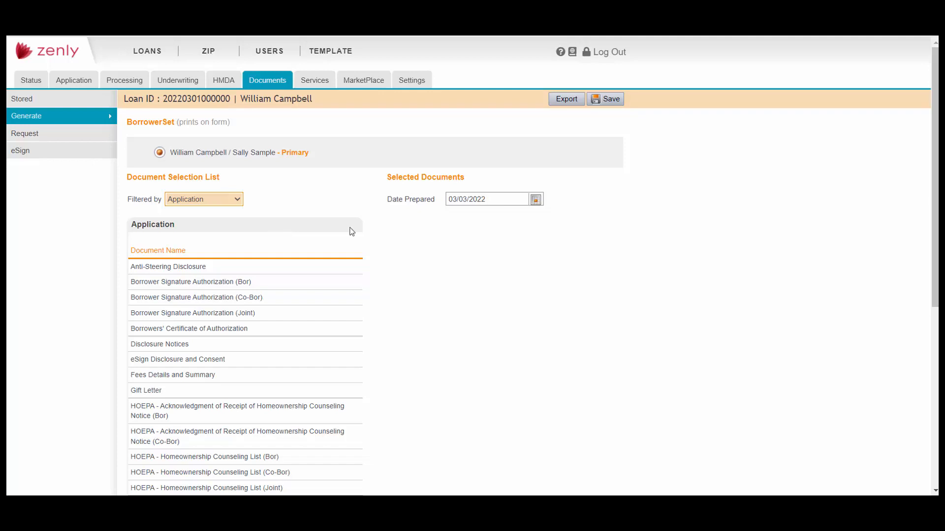
left_click(343, 275)
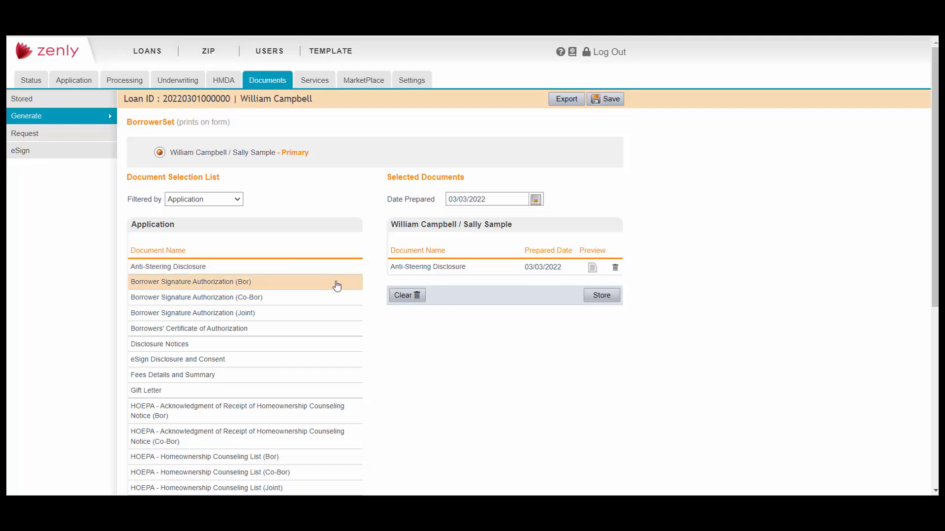
left_click(302, 287)
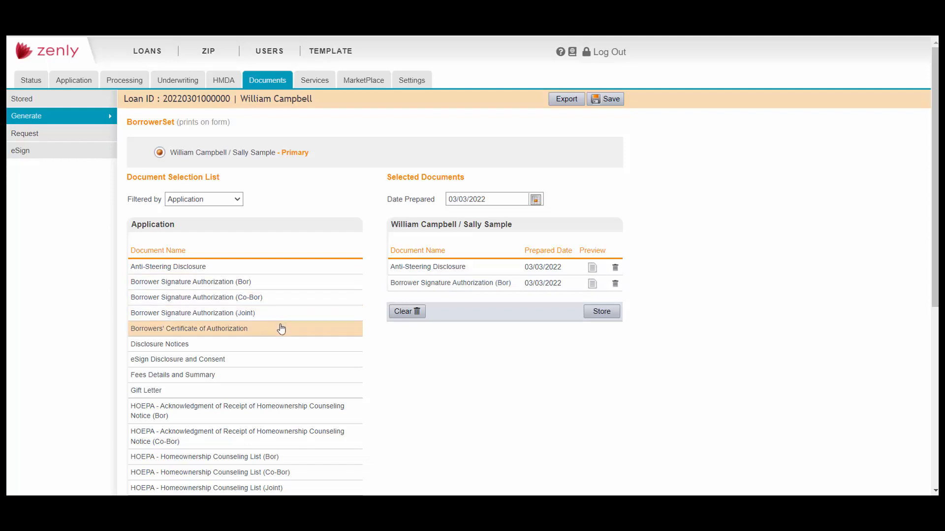
left_click(281, 329)
left_click(273, 345)
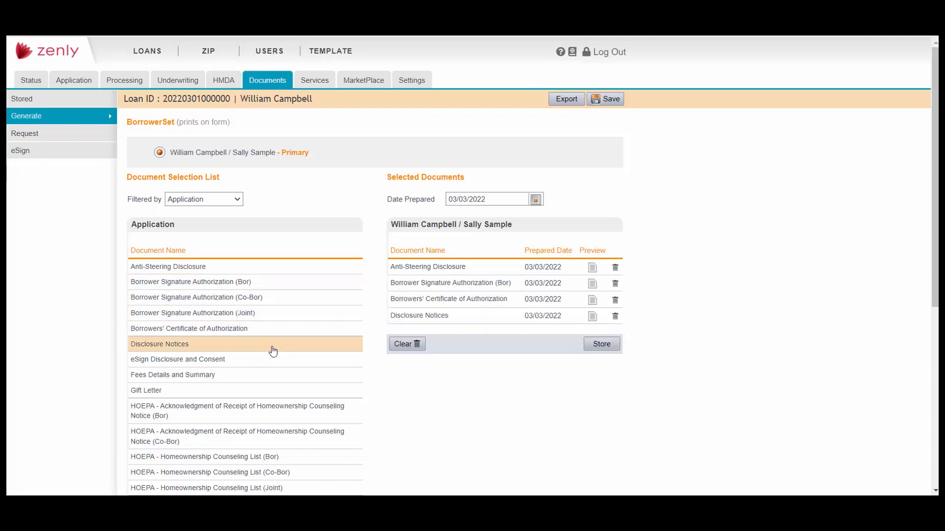
left_click(255, 410)
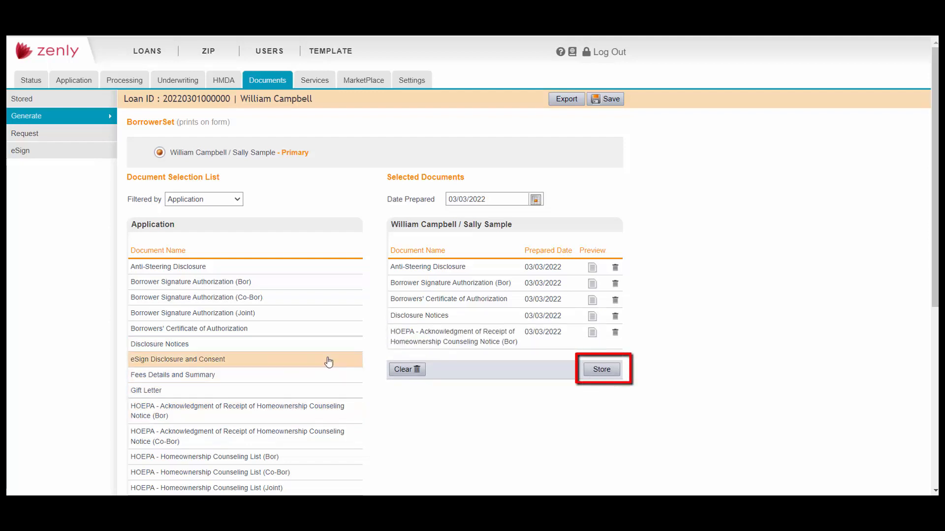
Store the selected documents as a package named 'Initial Disc'
left_click(608, 373)
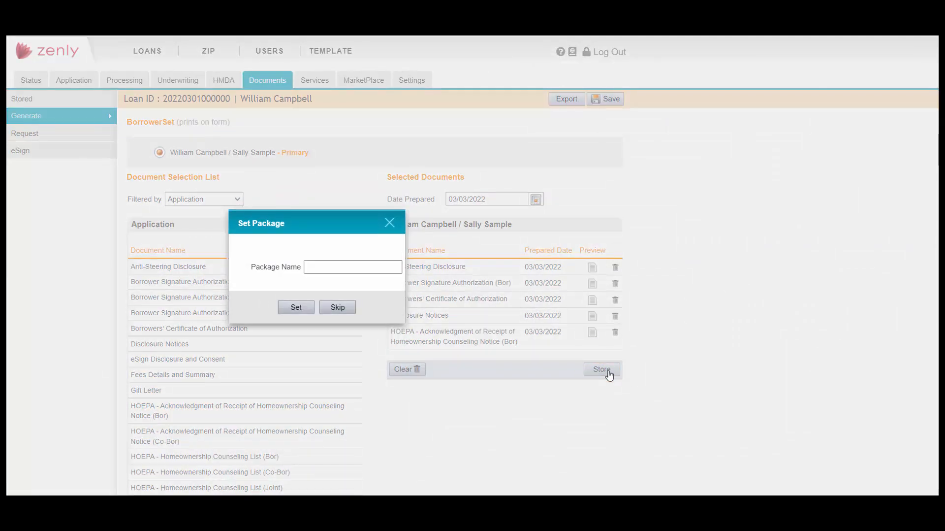
left_click(383, 270)
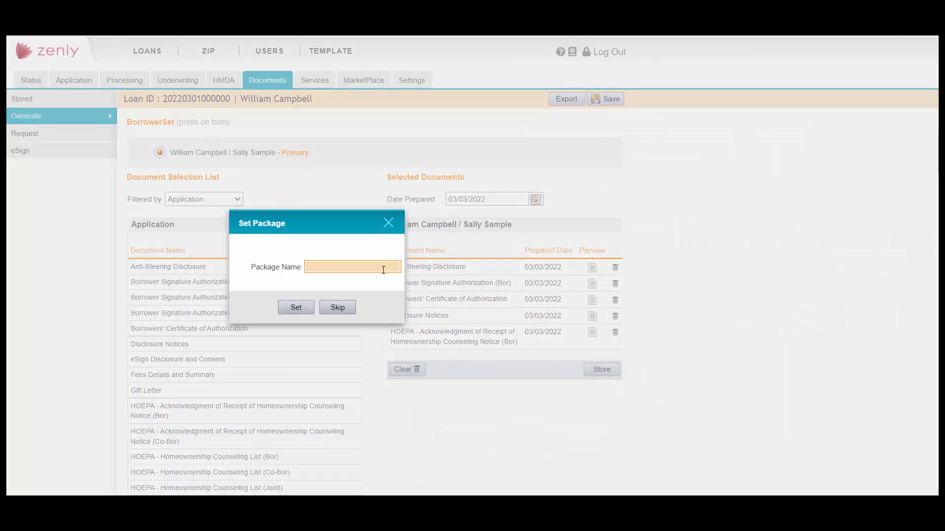
type("Initial Disc")
left_click(285, 310)
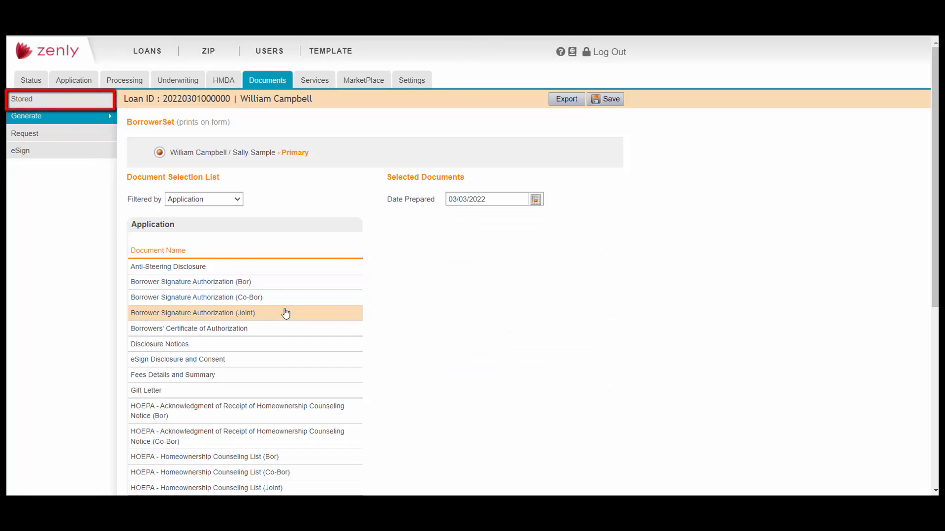
Review the Stored documents list, then go to the loan's eSign page
left_click(80, 100)
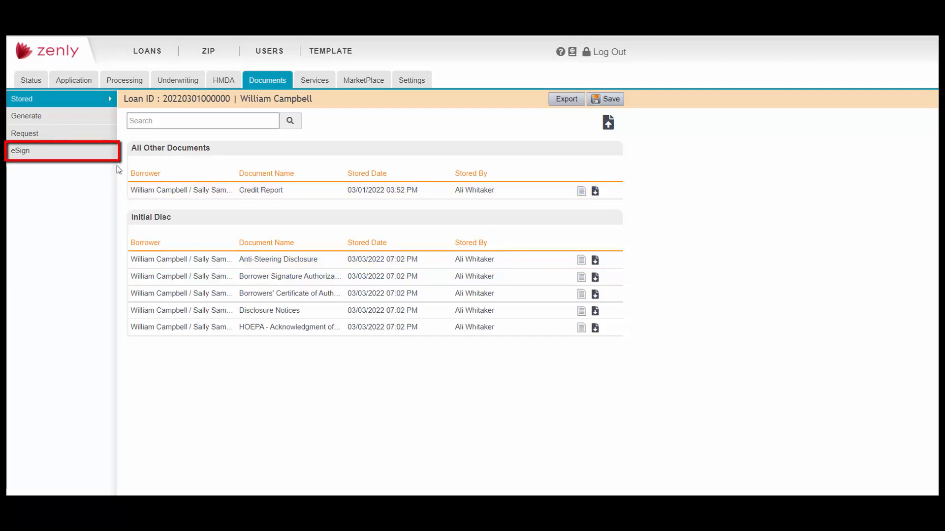
left_click(71, 157)
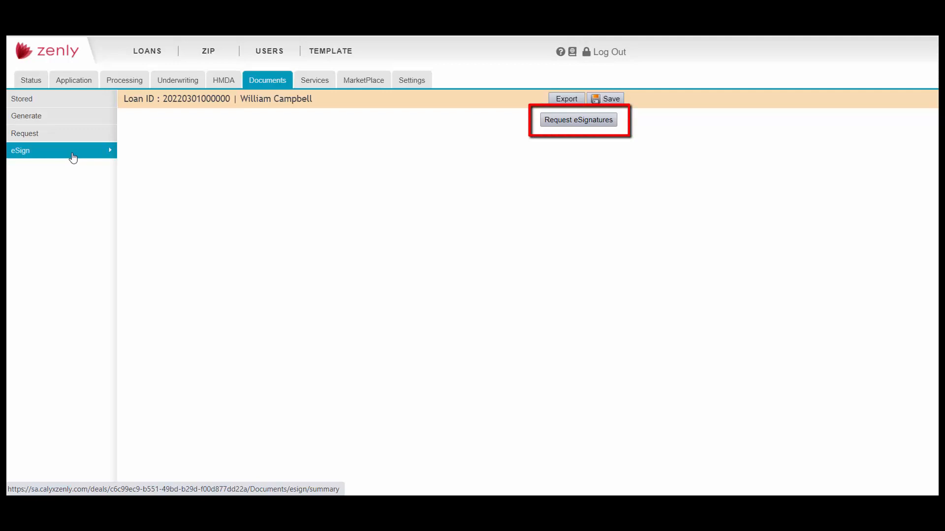
Request borrower eSignatures on Anti-Steering, Signature Authorization, Certificate of Authorization and Disclosure Notices
left_click(614, 123)
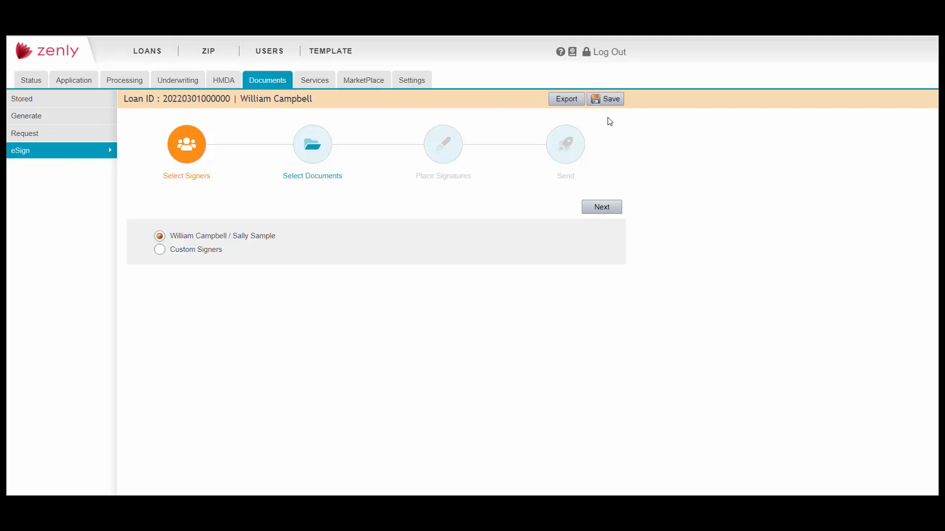
left_click(605, 209)
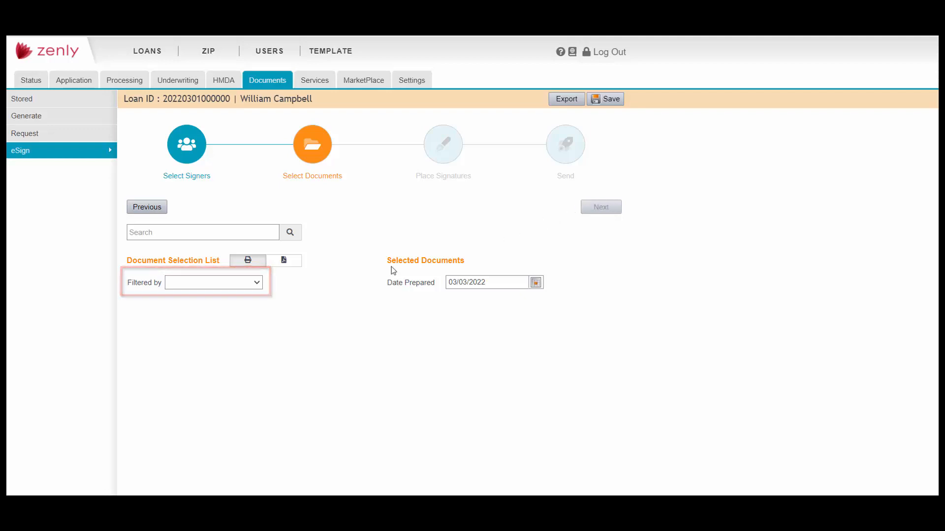
left_click(257, 284)
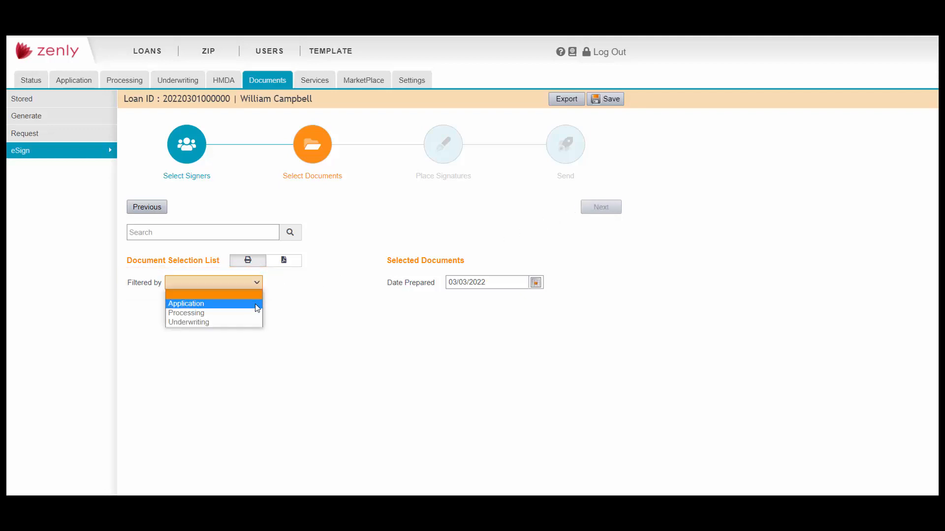
left_click(257, 302)
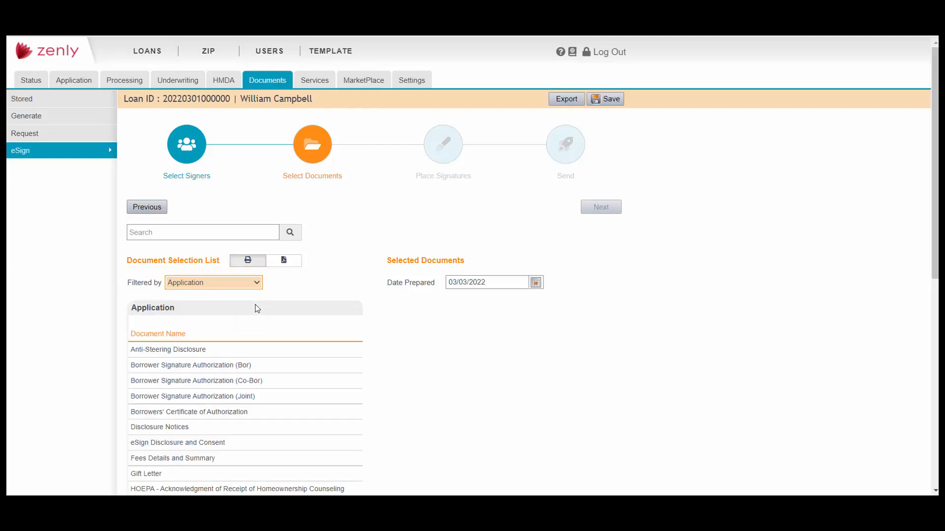
left_click(266, 350)
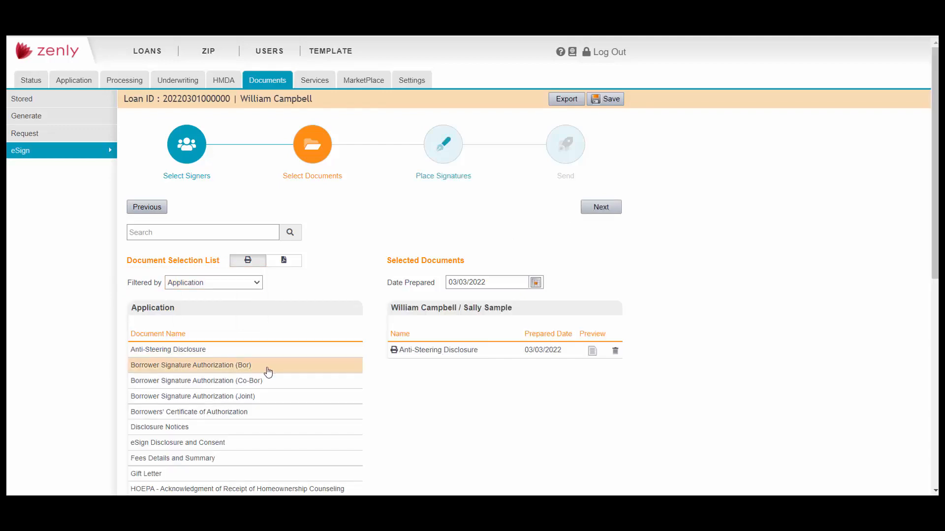
left_click(268, 366)
left_click(262, 413)
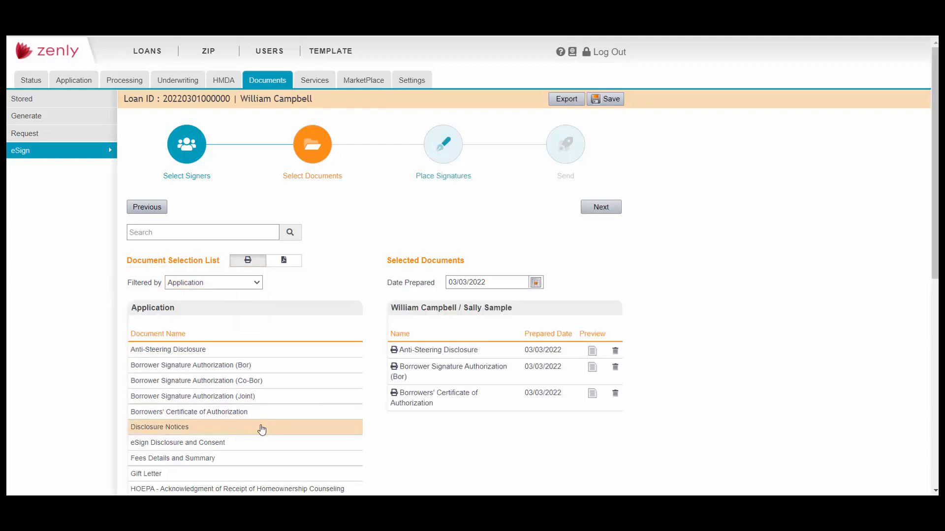
left_click(261, 428)
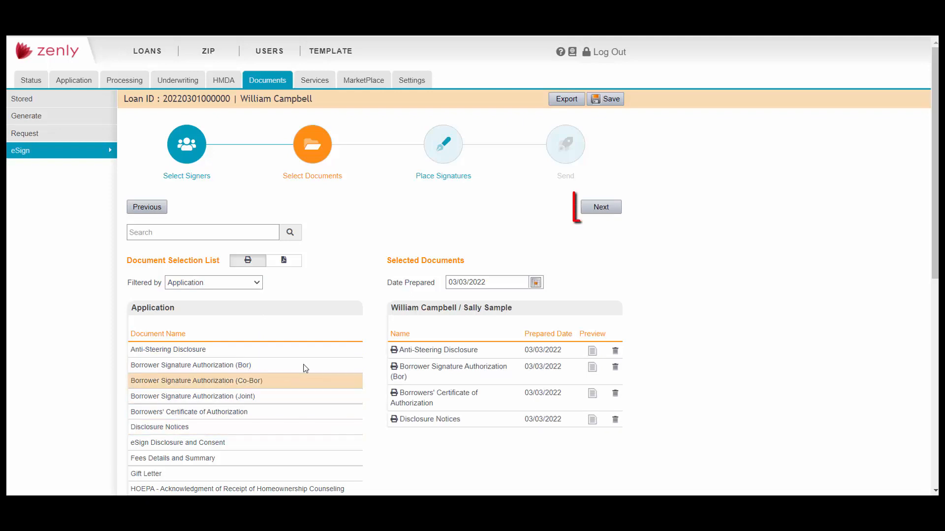
left_click(600, 207)
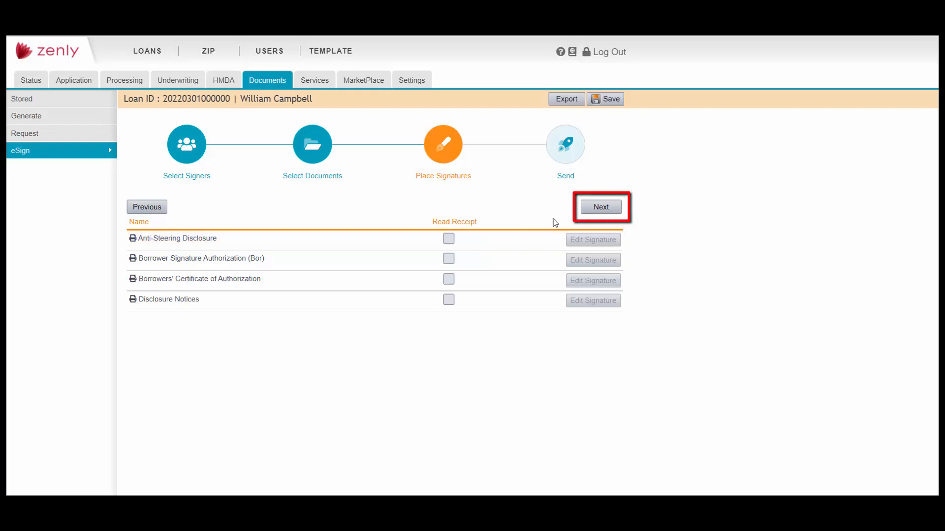
Advance to the Send step and name the e-signature package 'Initial Disc'
left_click(597, 209)
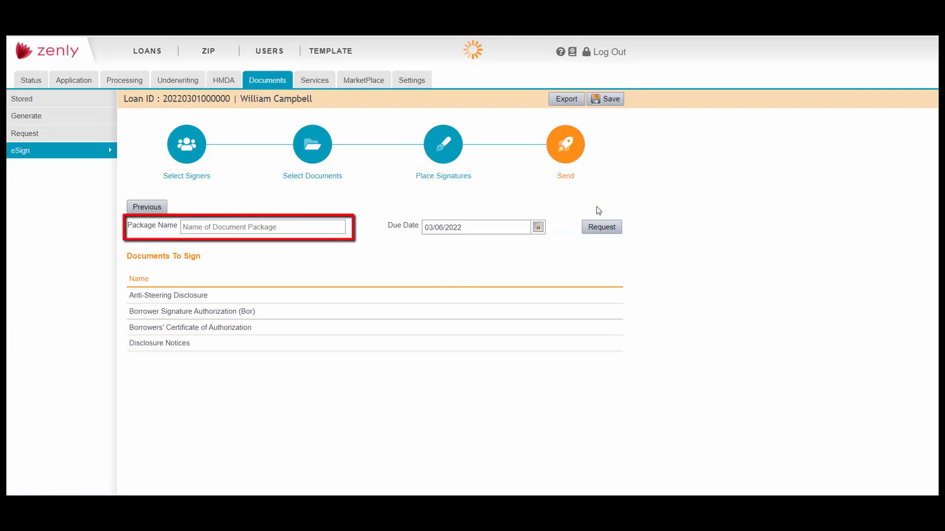
left_click(301, 227)
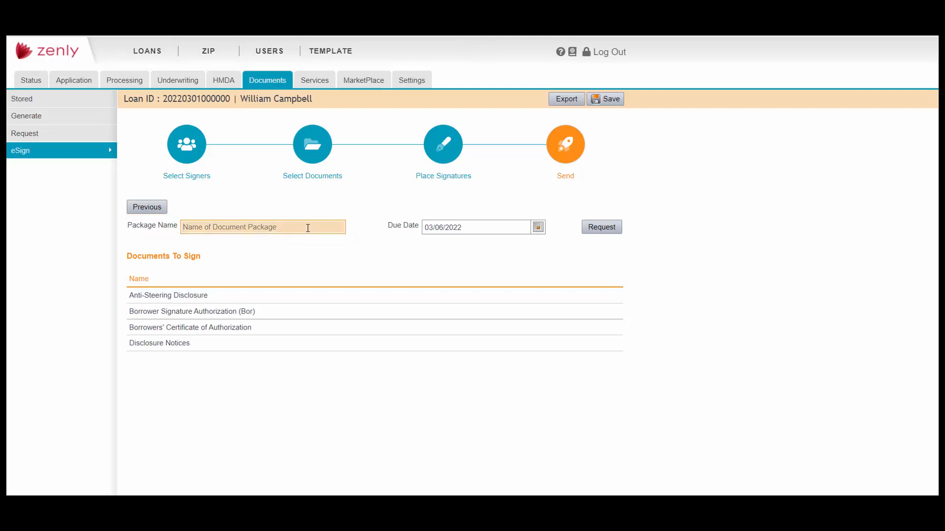
type("Initial Disc")
left_click(777, 240)
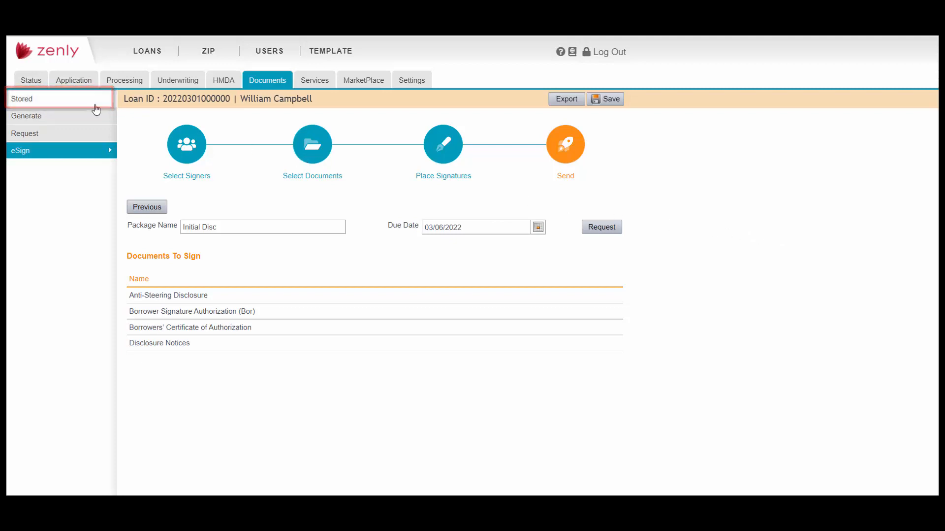
Check the Stored documents list, then return to the Application borrower form
left_click(65, 105)
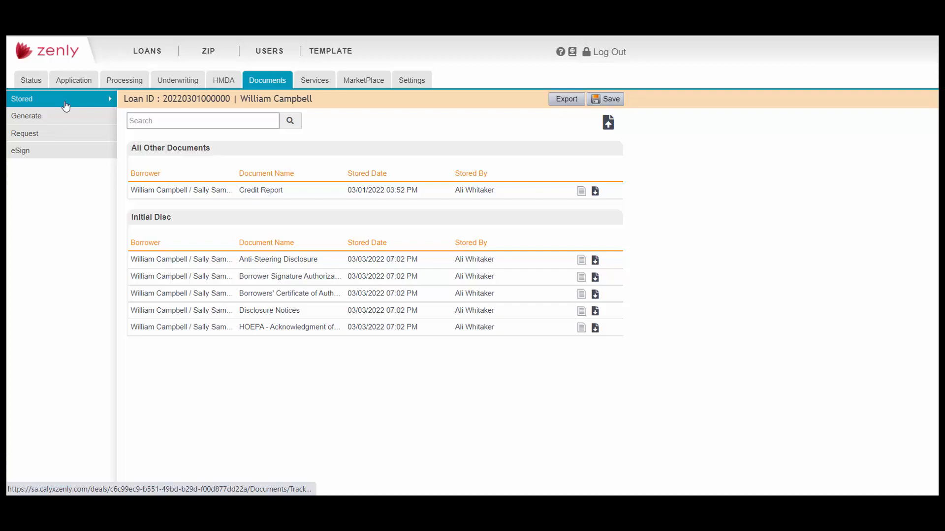
left_click(74, 80)
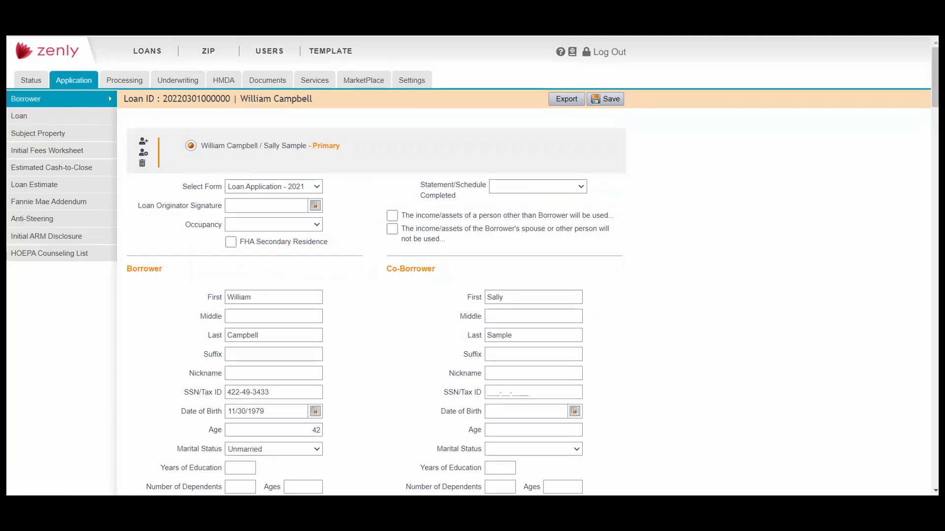
Upload Form-4506-C-9-2020.pdf as 'Tax form' for the primary borrower under Asset
left_click_drag(914, 390, 640, 290)
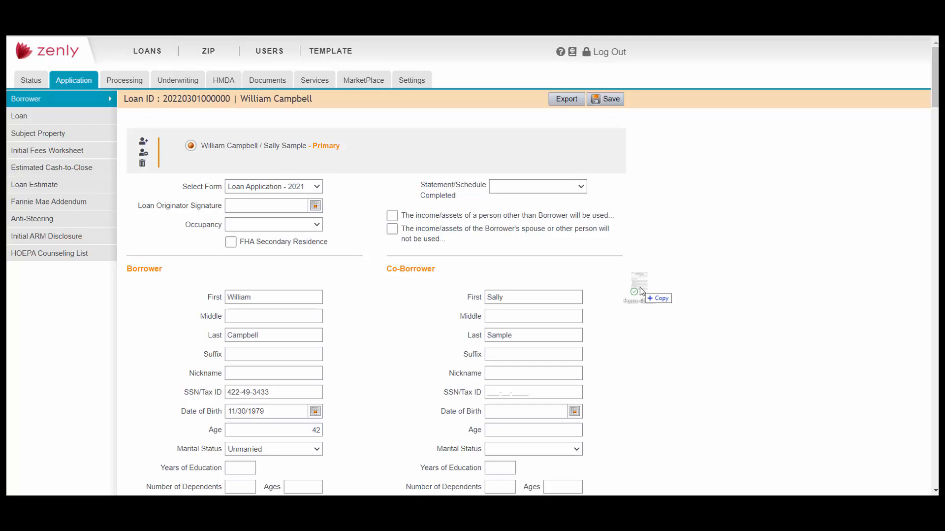
left_click_drag(641, 291, 640, 291)
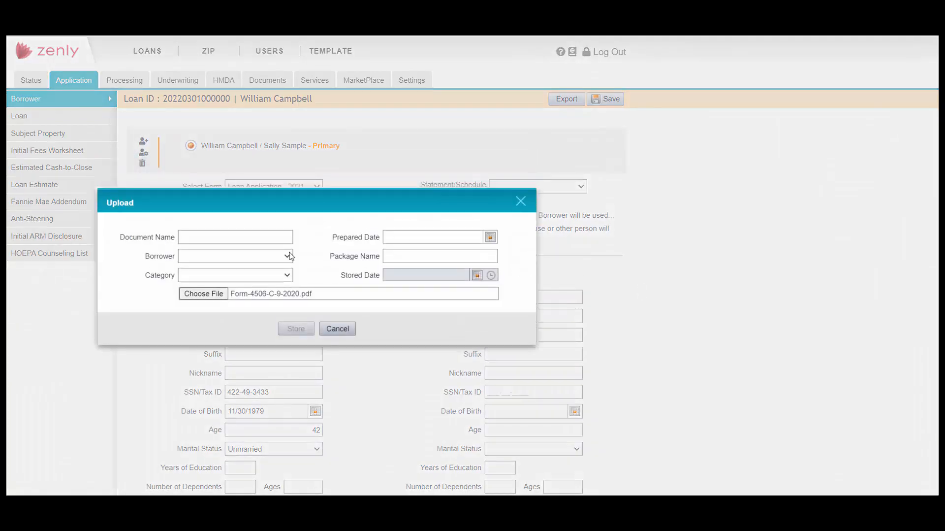
left_click(286, 237)
type("T")
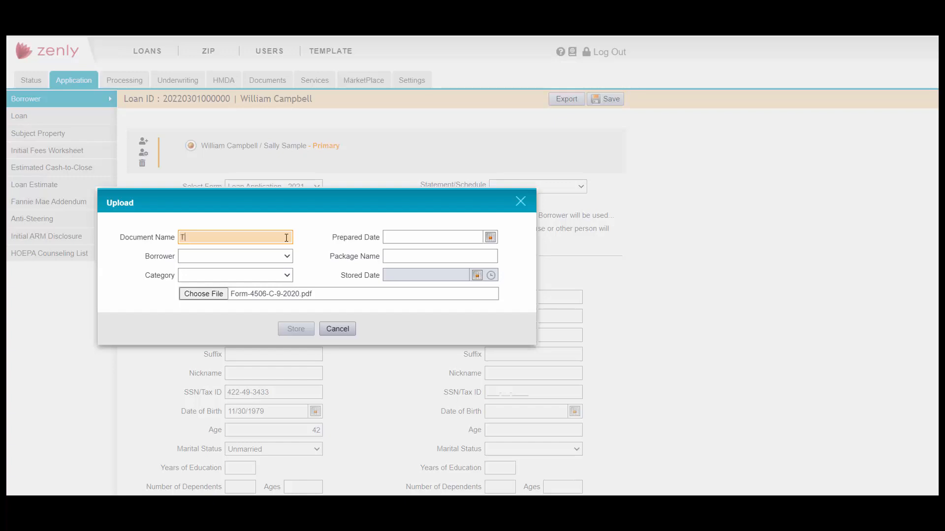
type("ax form")
left_click(283, 255)
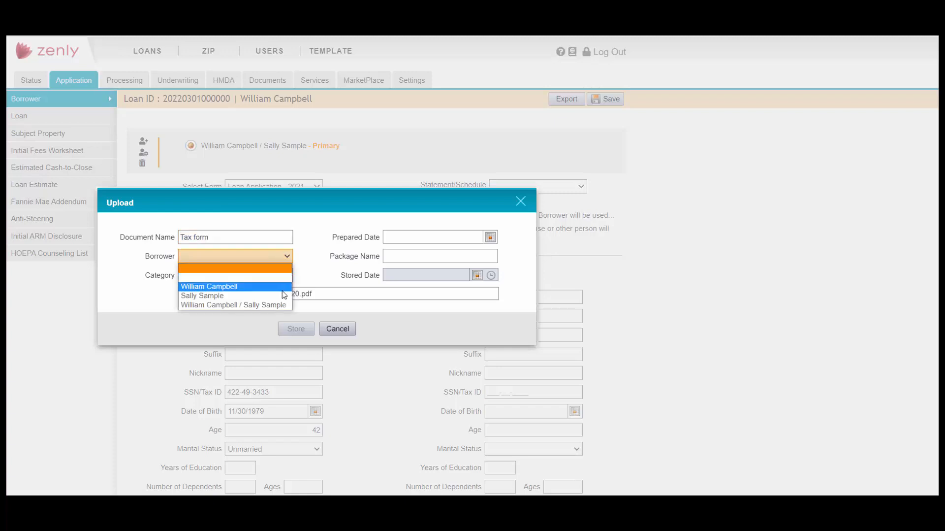
left_click(284, 286)
left_click(285, 276)
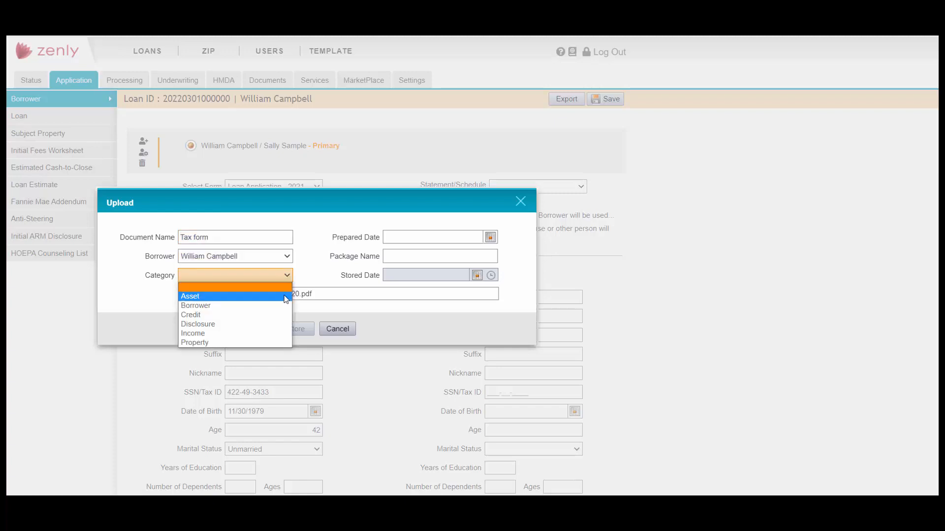
left_click(285, 296)
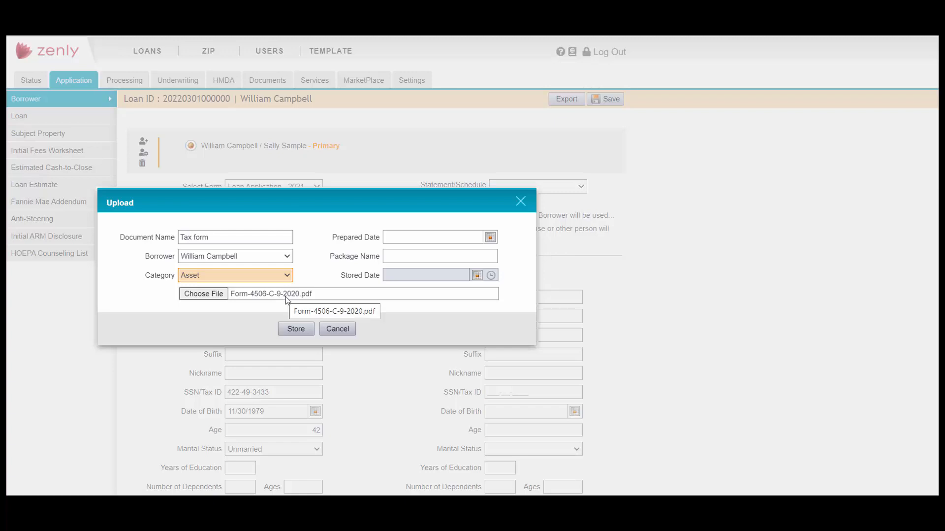
left_click(311, 333)
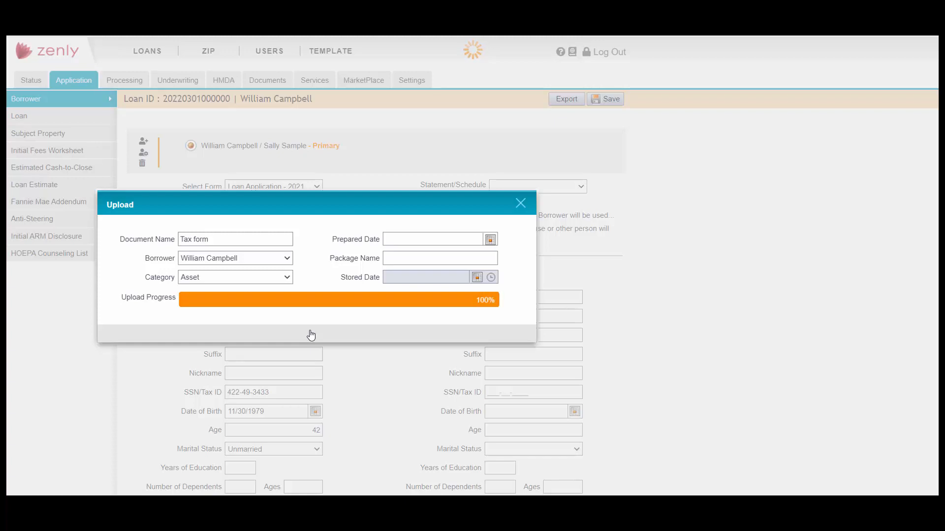
left_click(318, 334)
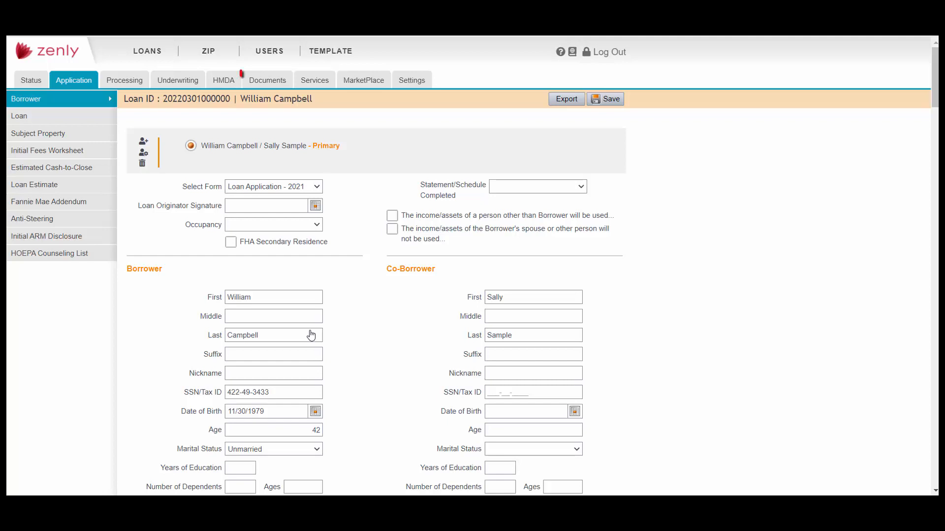
Open the Documents tab to see the Tax form stored beside the Credit Report
left_click(272, 85)
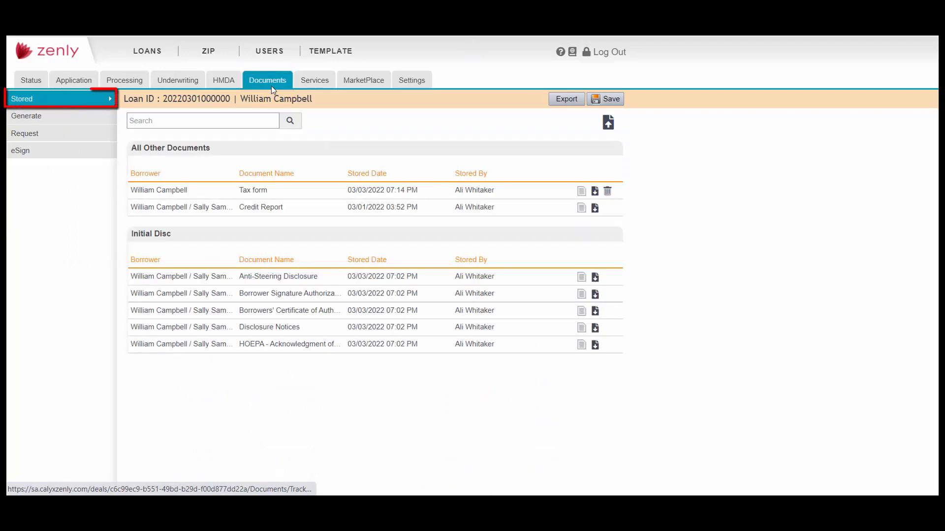